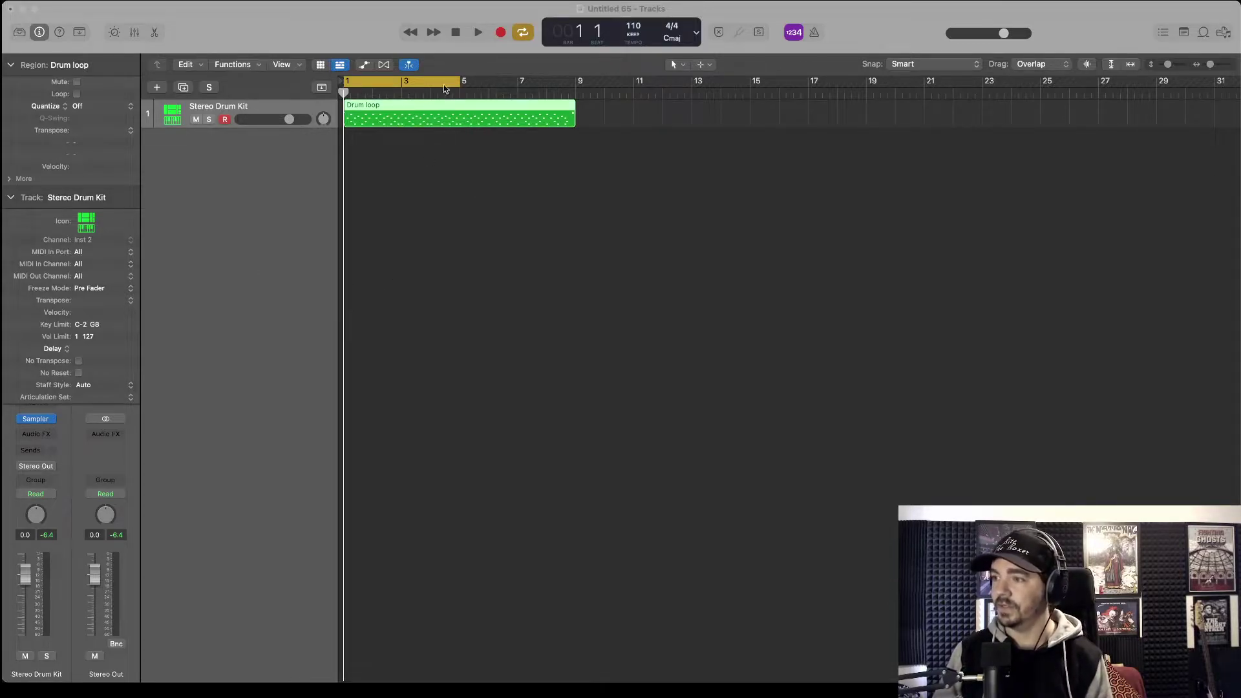
# - Audition the drum loop, then swap the Sampler for EZdrummer Multi-Output (16xStereo)
pyautogui.click(478, 33)
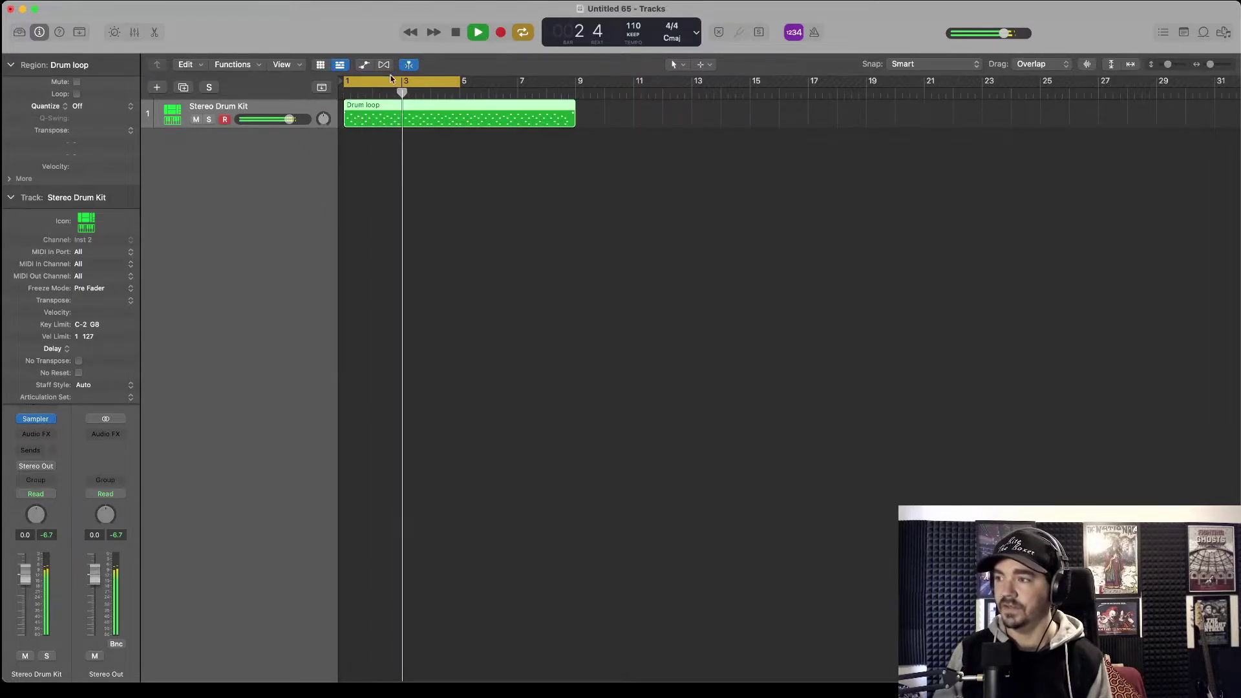
pyautogui.click(456, 33)
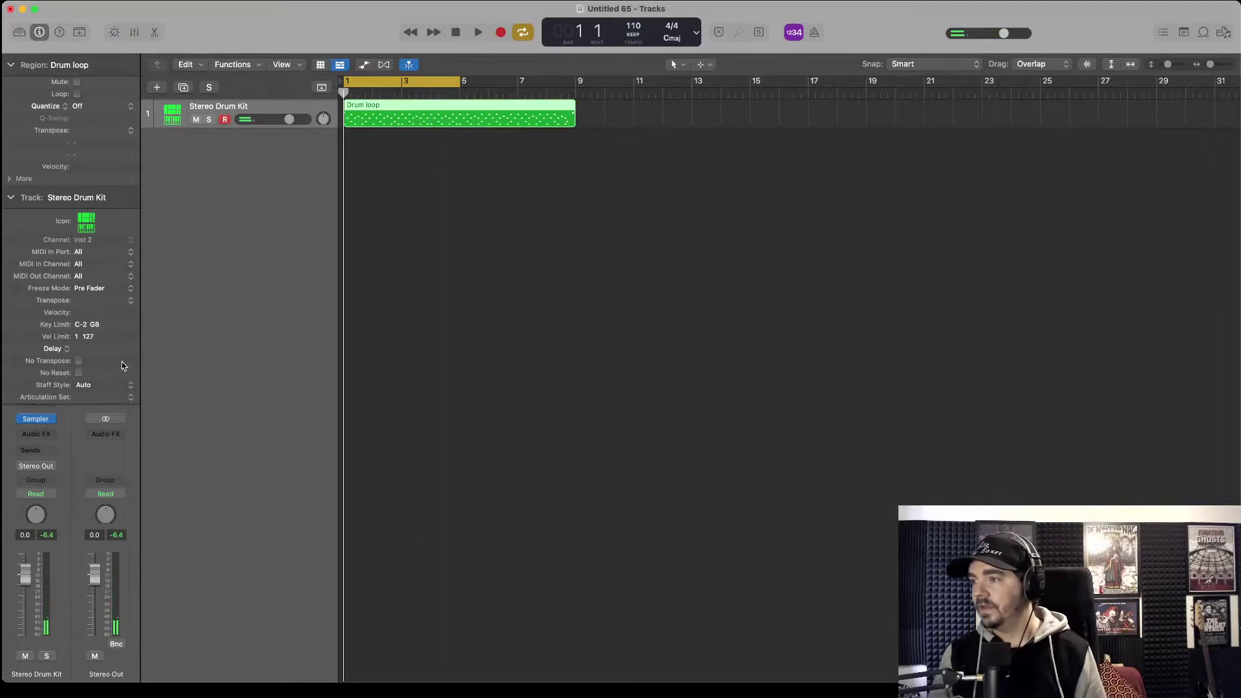
pyautogui.click(57, 424)
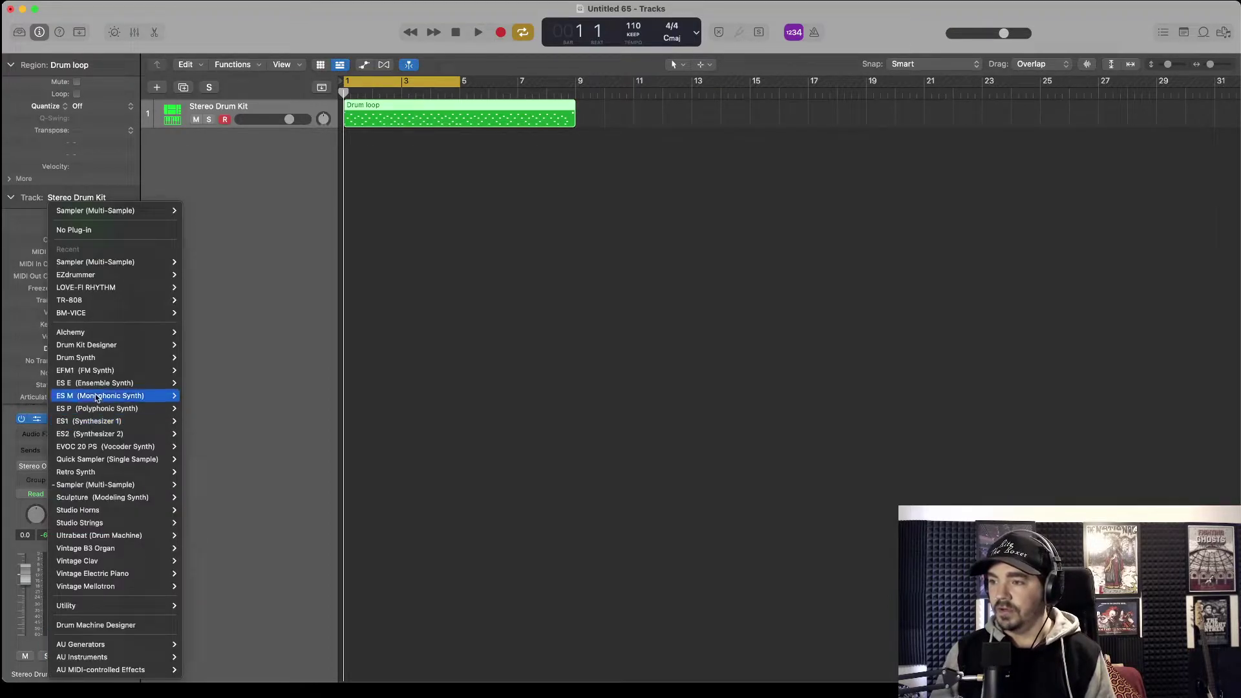
pyautogui.moveTo(148, 280)
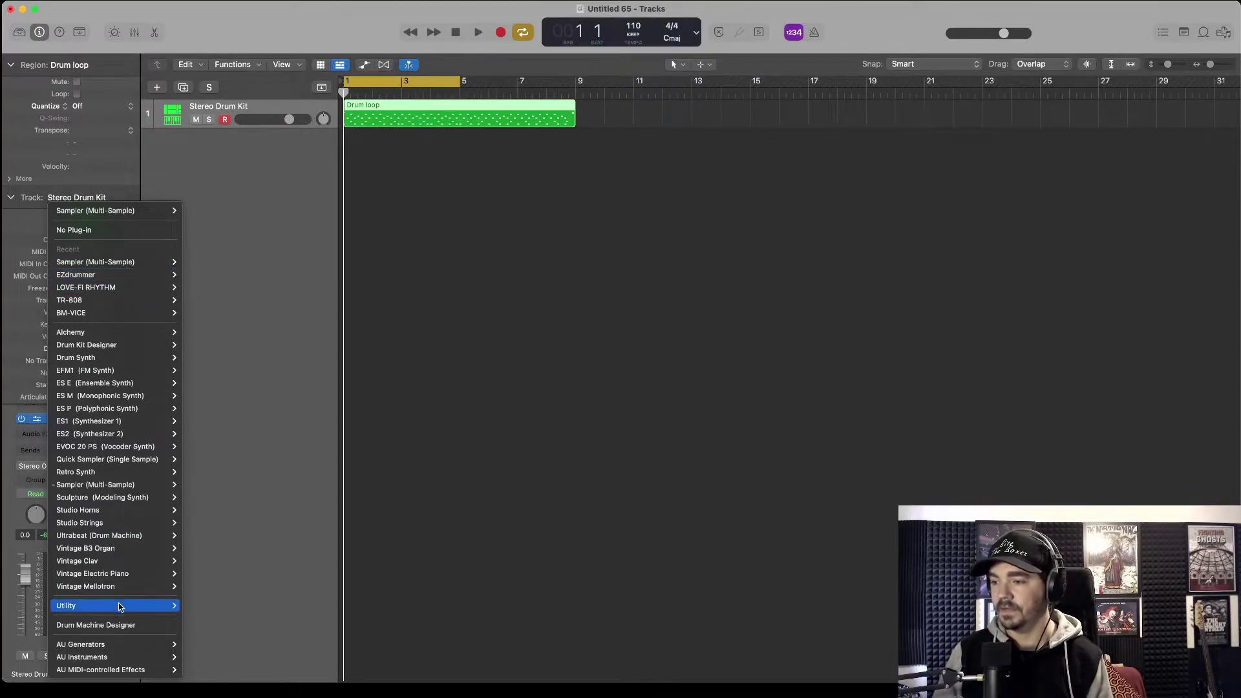
pyautogui.moveTo(140, 657)
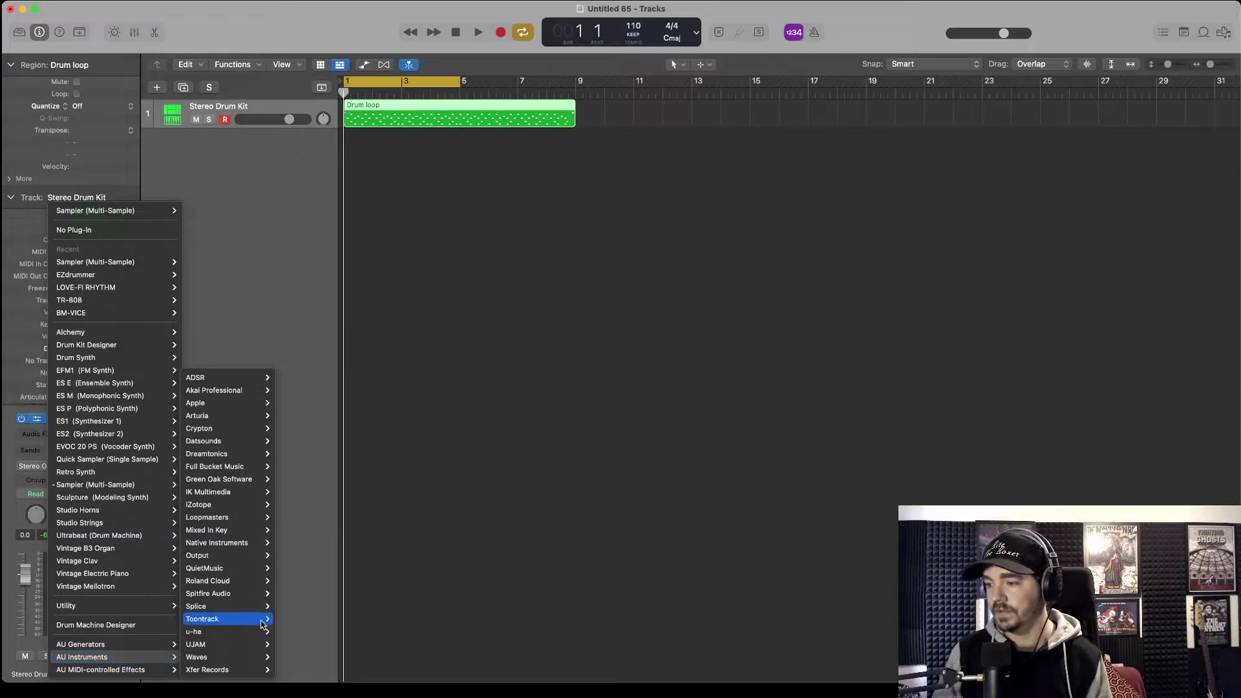
pyautogui.moveTo(259, 619)
pyautogui.moveTo(323, 627)
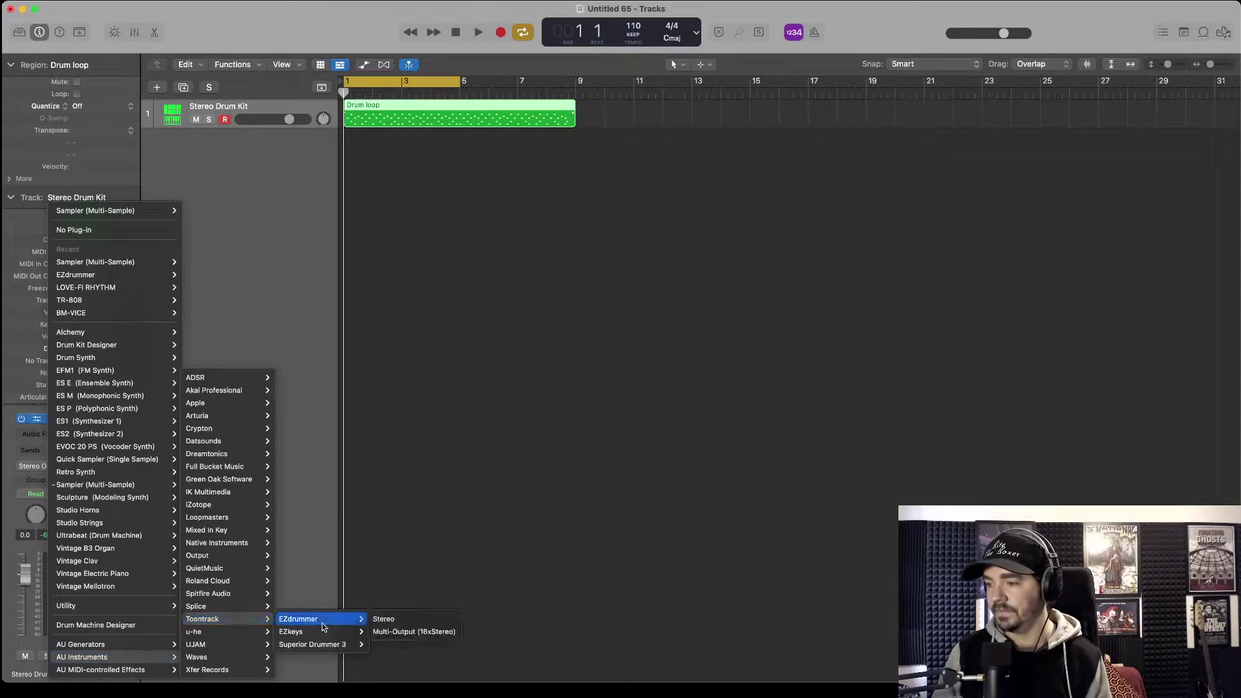
pyautogui.click(411, 633)
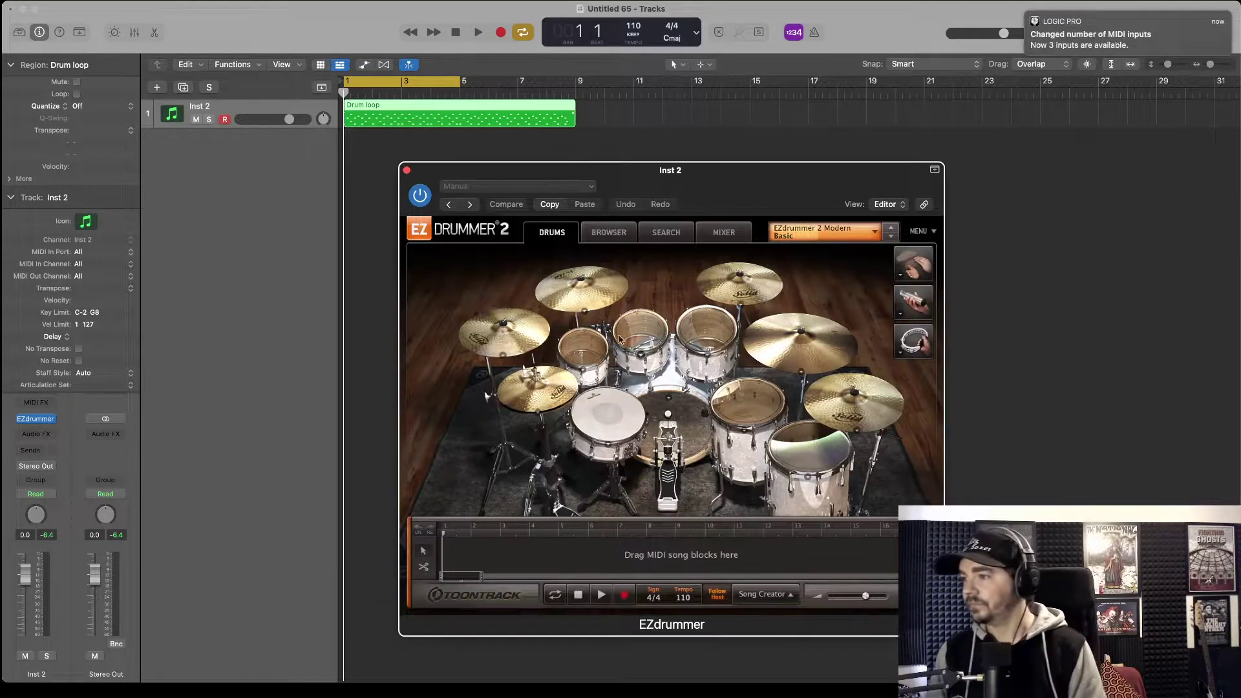
# - Play and stop the loop through EZdrummer, and move its window to the upper right
pyautogui.click(478, 32)
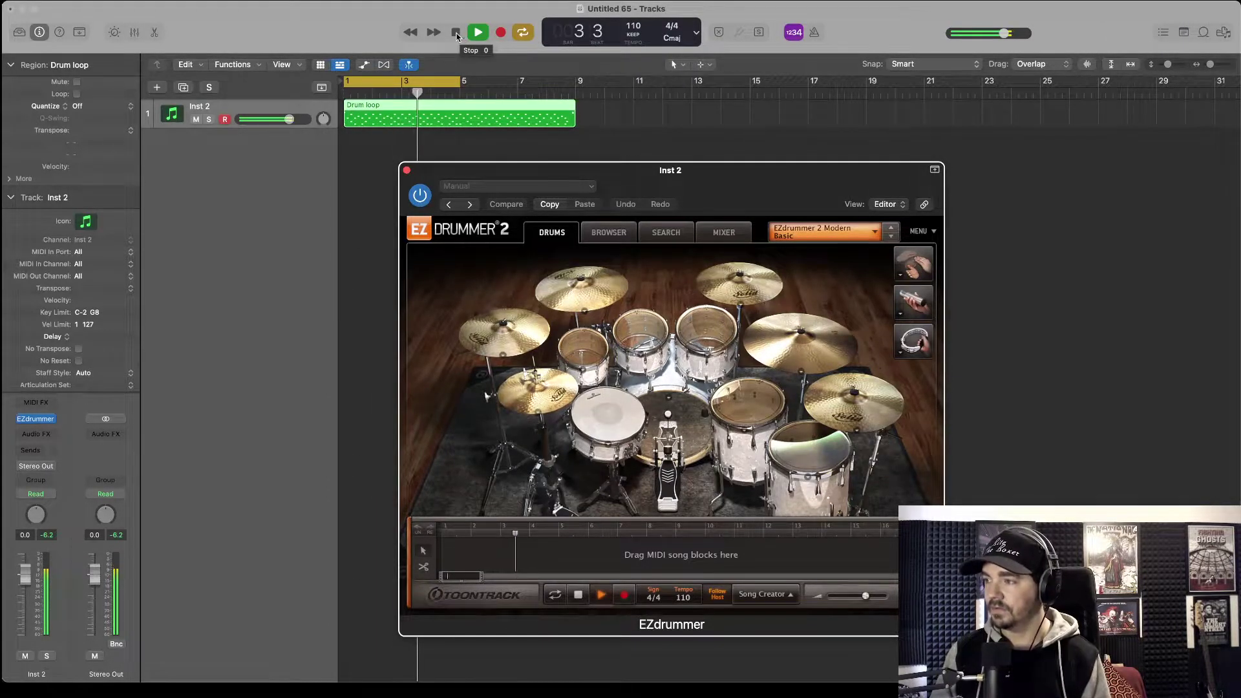
pyautogui.click(455, 32)
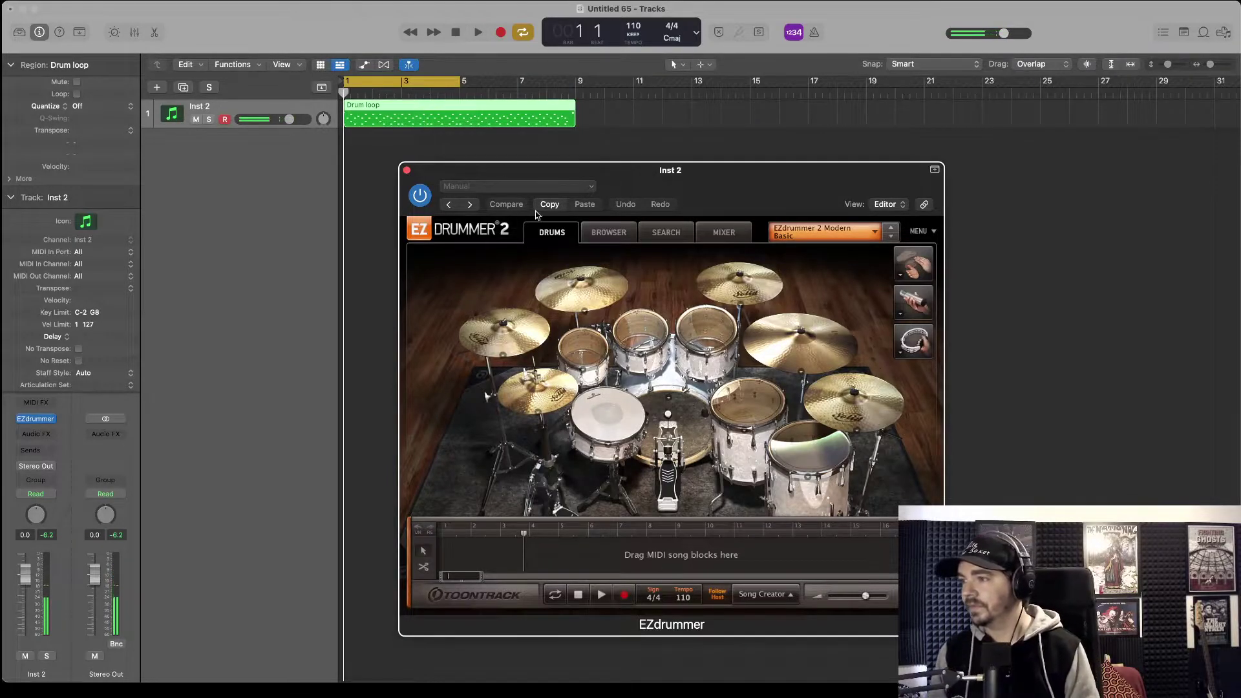
pyautogui.moveTo(618, 182); pyautogui.dragTo(816, 79)
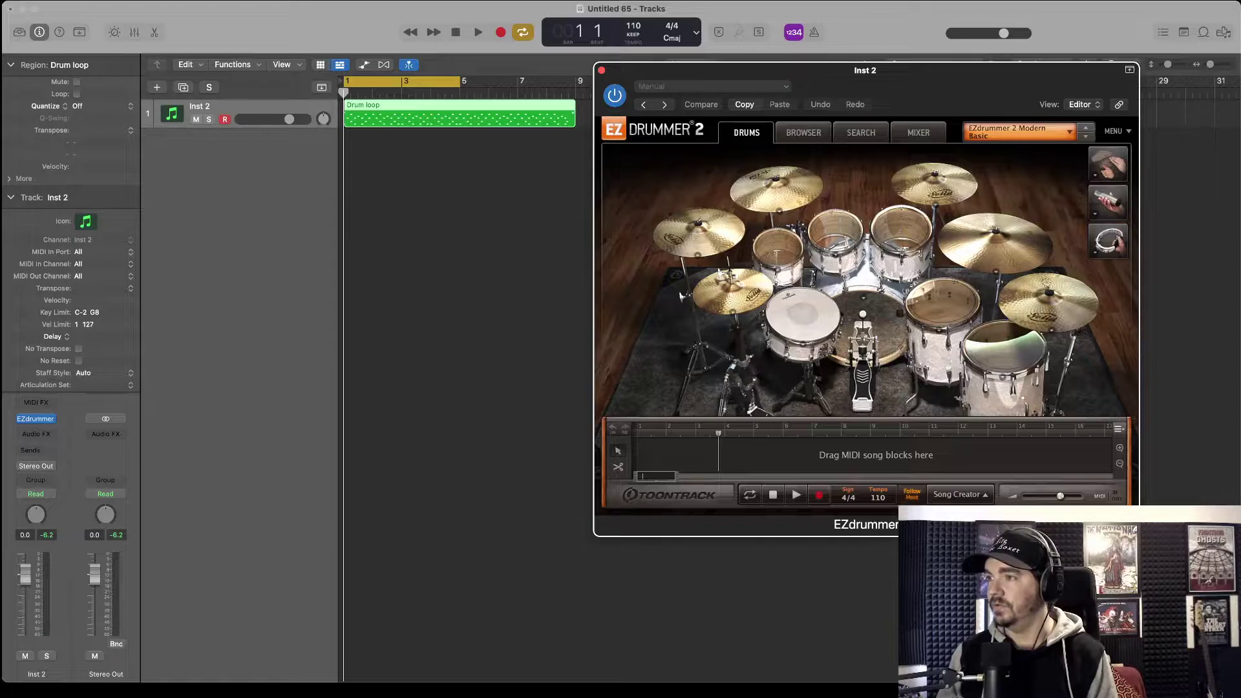
pyautogui.click(284, 0)
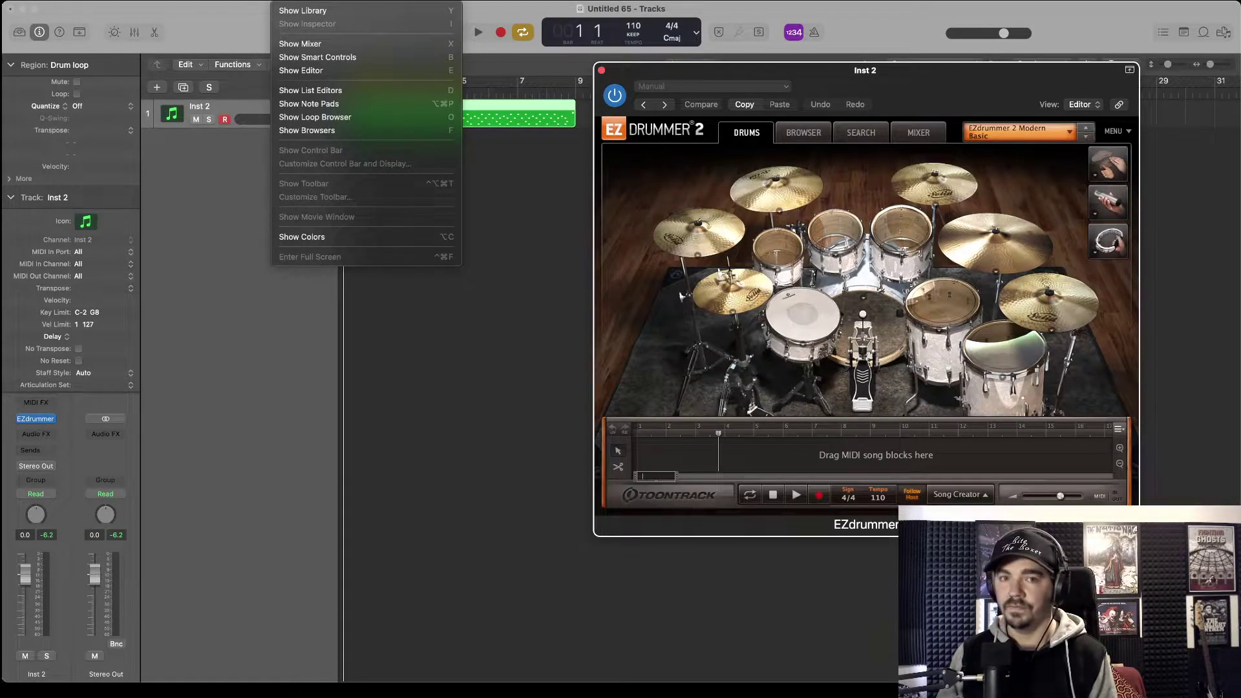
# - Show Logic's mixer and EZdrummer's internal Mixer page with its kit channels
pyautogui.click(312, 44)
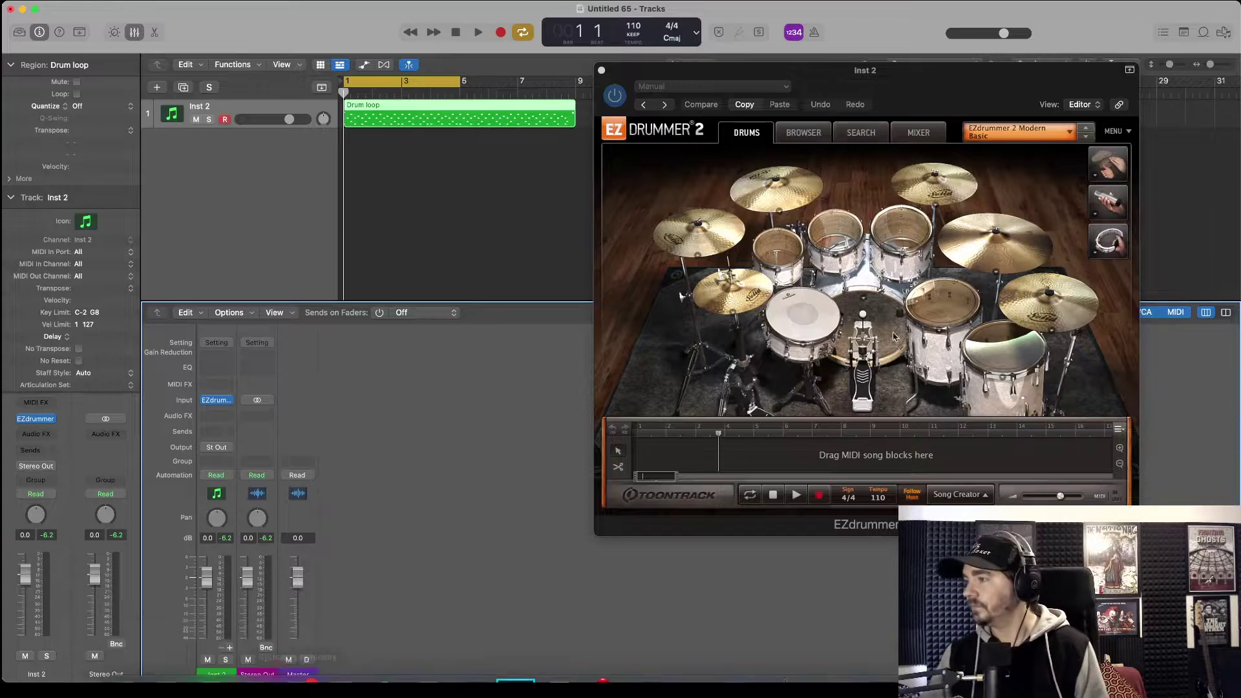
pyautogui.click(925, 134)
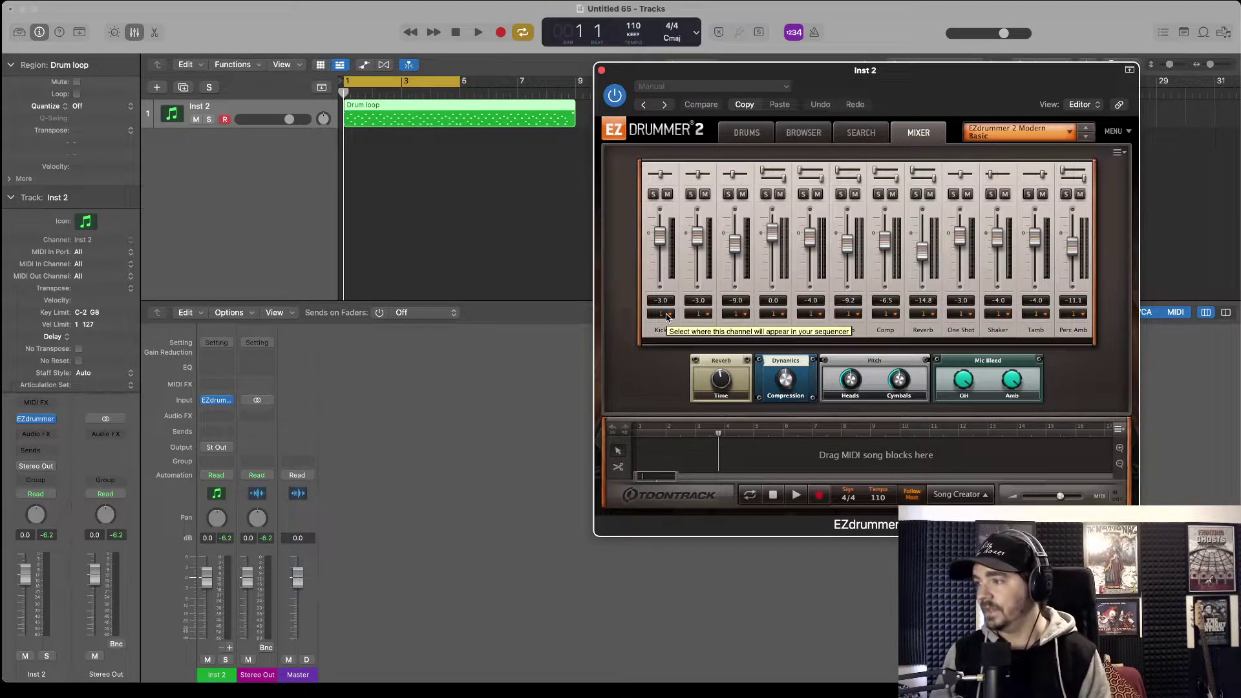
# - Route EZdrummer's Kick to Output 2 and Snare to Output 3, then play and stop the loop
pyautogui.click(667, 315)
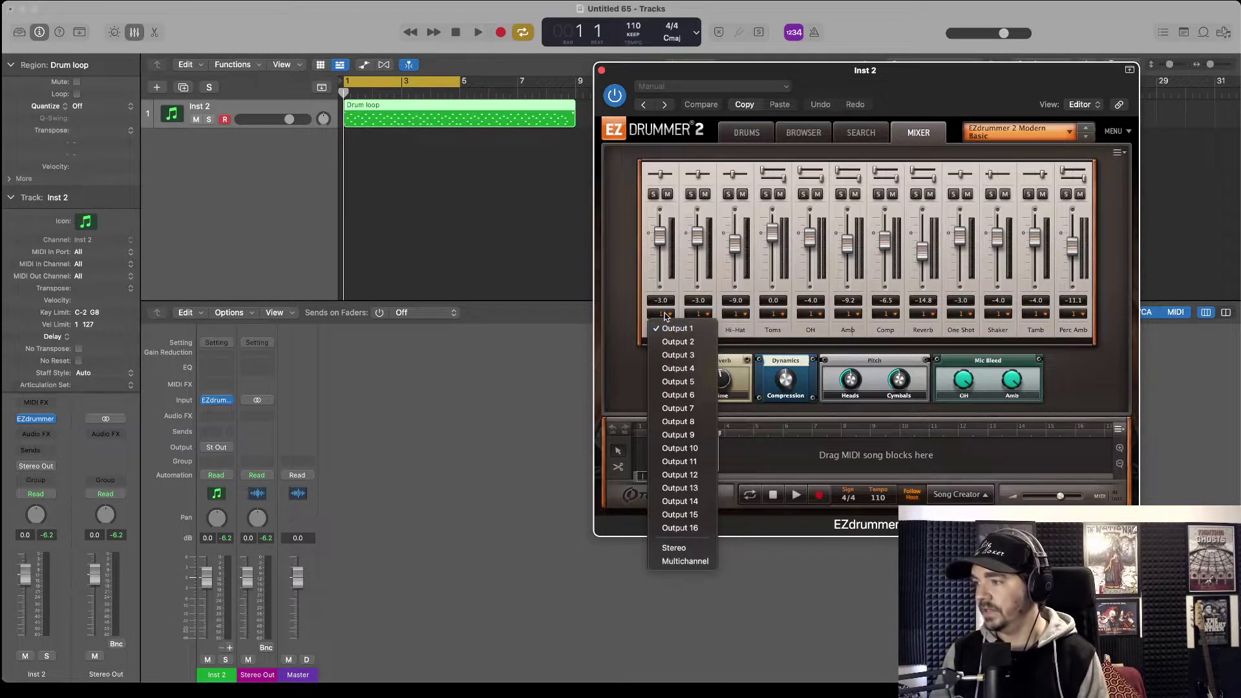
pyautogui.click(667, 316)
pyautogui.click(668, 316)
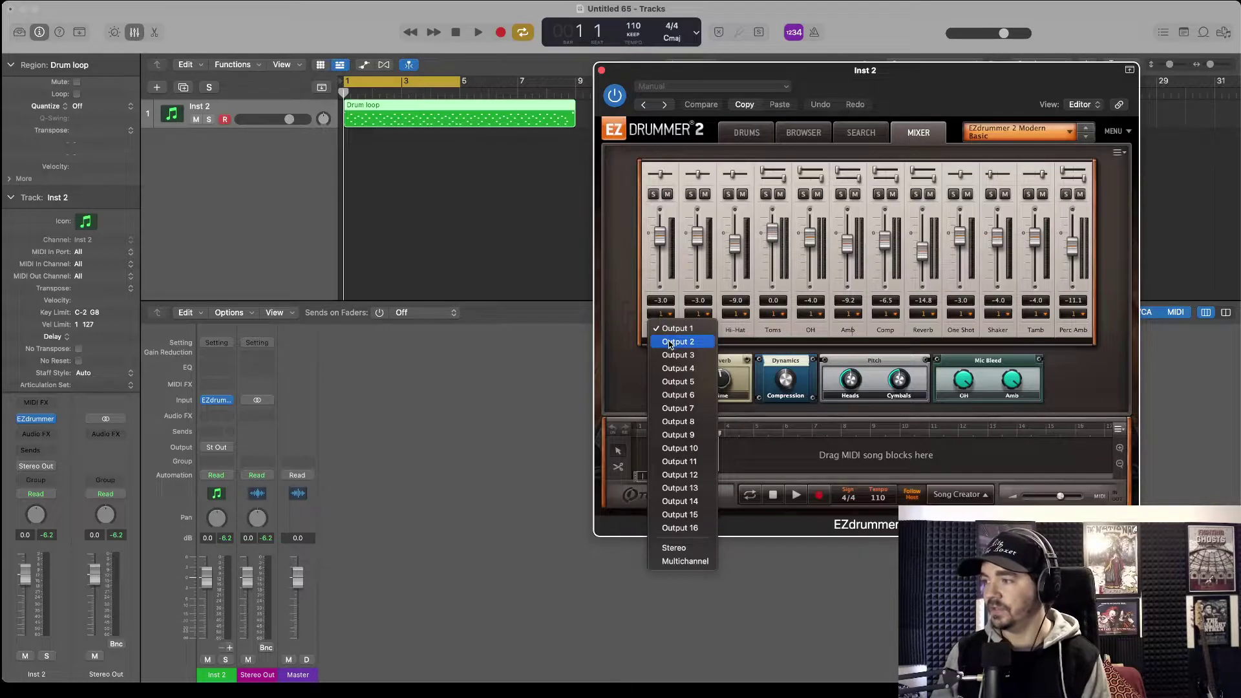
pyautogui.click(669, 341)
pyautogui.click(703, 316)
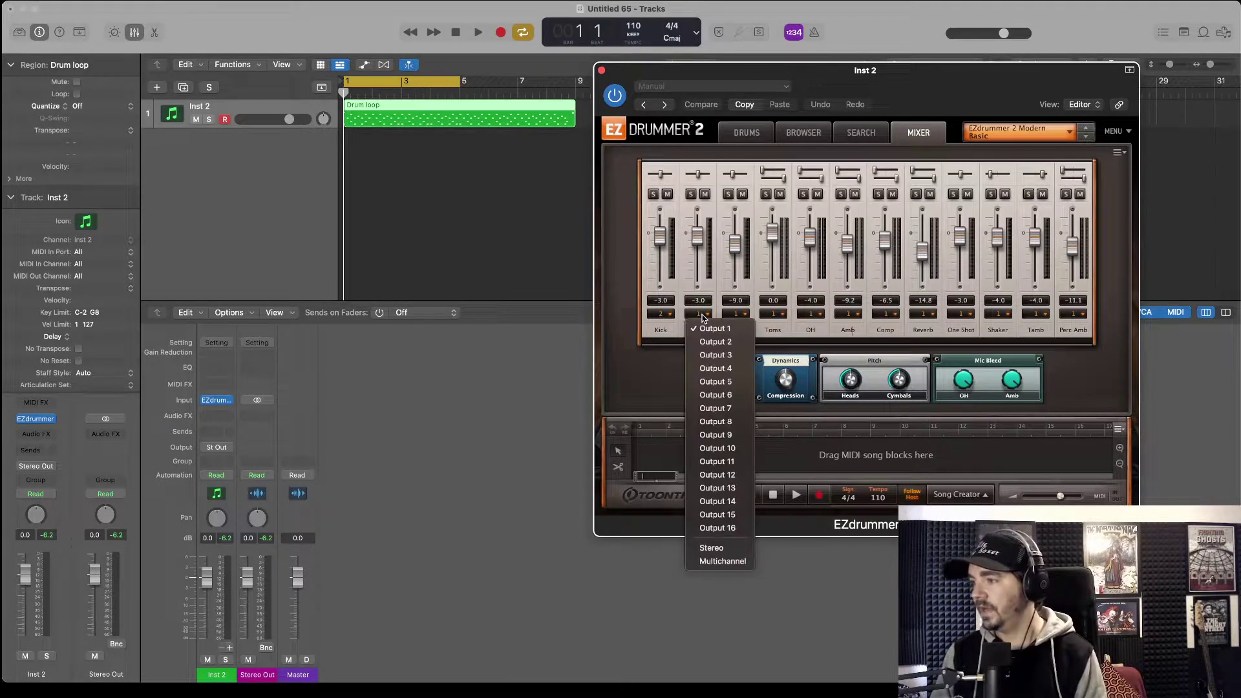
pyautogui.click(706, 355)
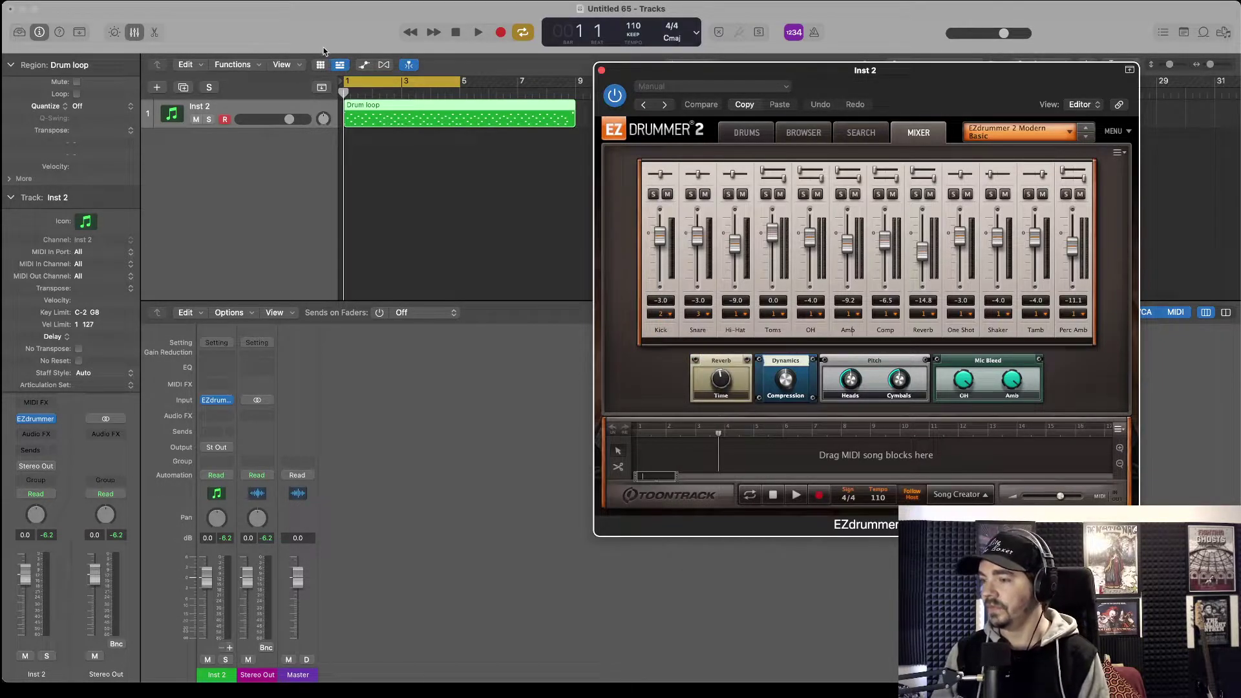
pyautogui.click(479, 34)
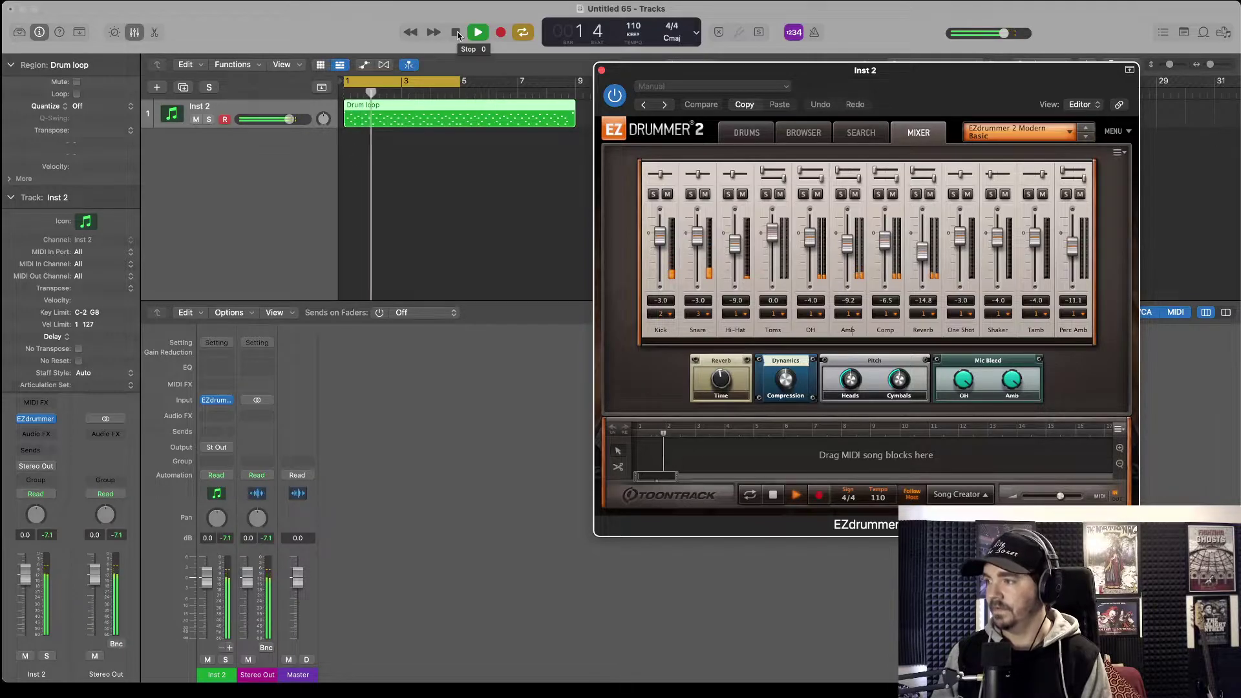
pyautogui.click(457, 34)
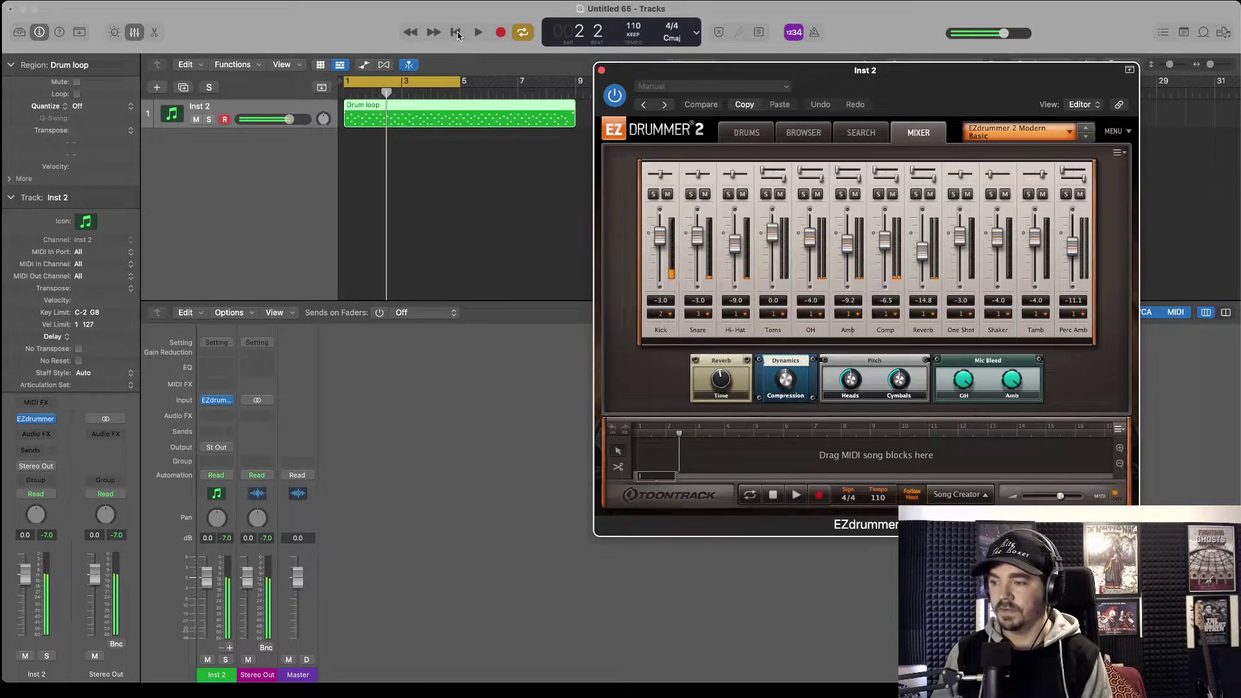
# - Create Aux 1 (EZdr3-4) and Aux 2 (EZdr5-6) from Inst 2, deleting the extra auxes added
pyautogui.click(231, 648)
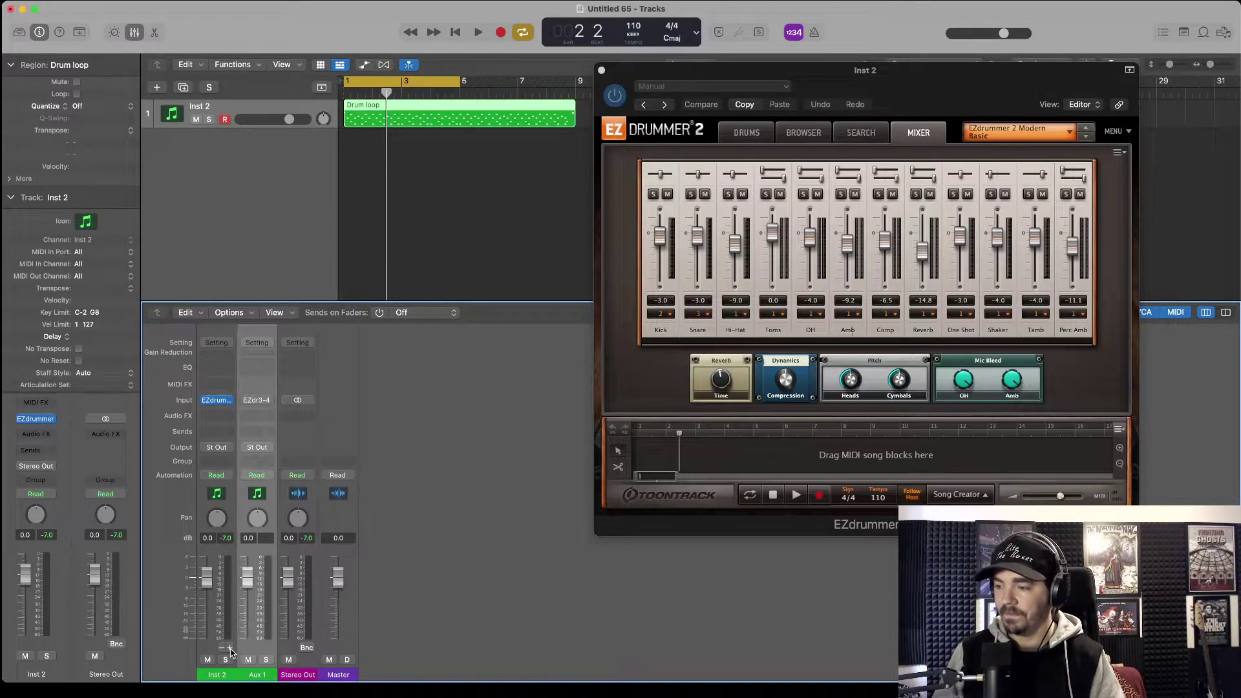
pyautogui.click(230, 648)
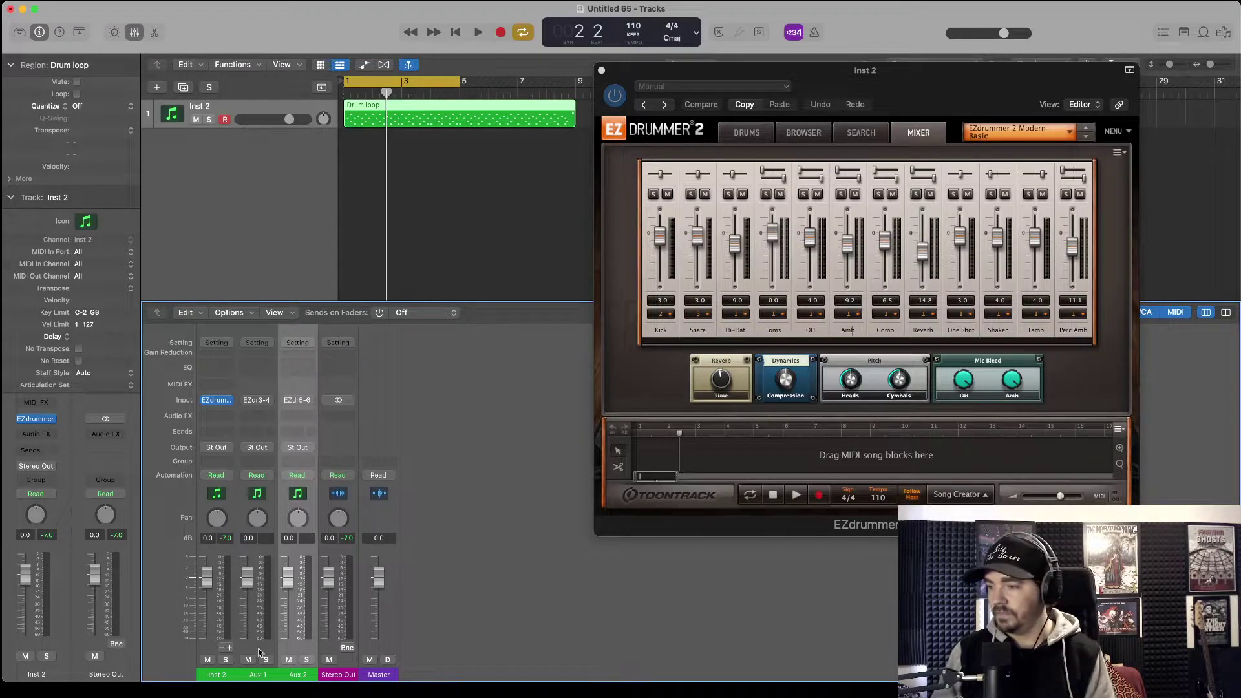
pyautogui.click(230, 649)
pyautogui.click(230, 649)
pyautogui.click(230, 649)
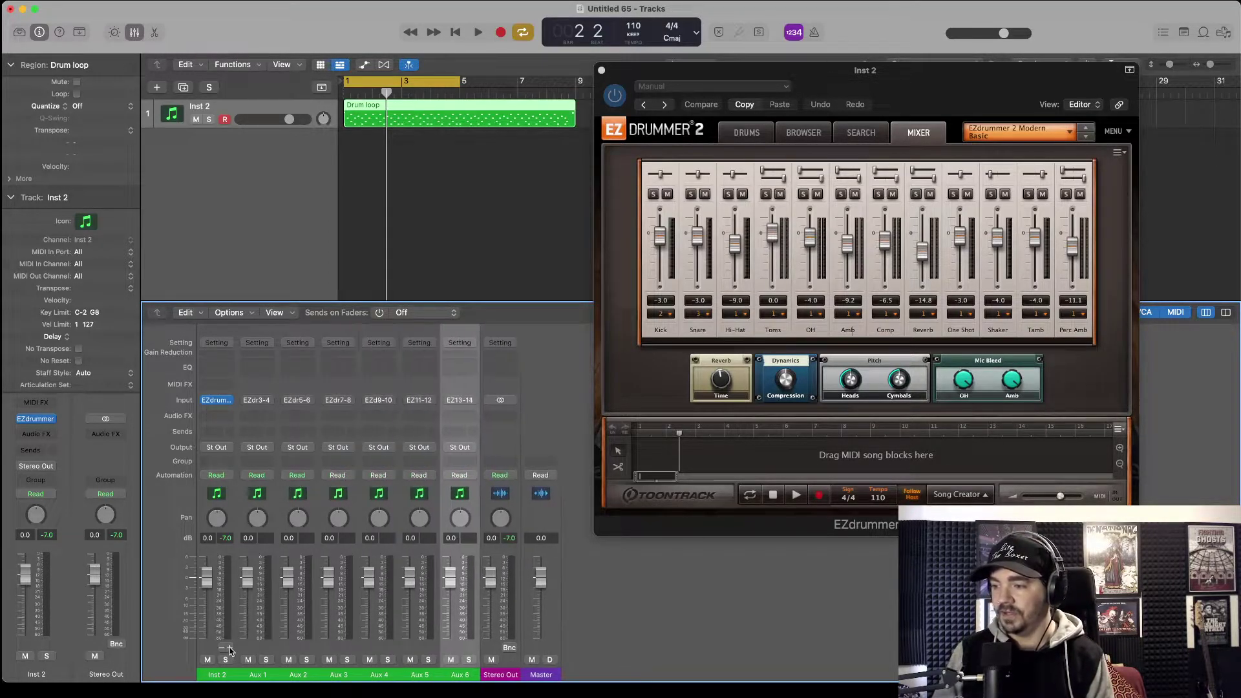
pyautogui.click(230, 649)
pyautogui.click(230, 649)
pyautogui.click(222, 648)
pyautogui.click(222, 649)
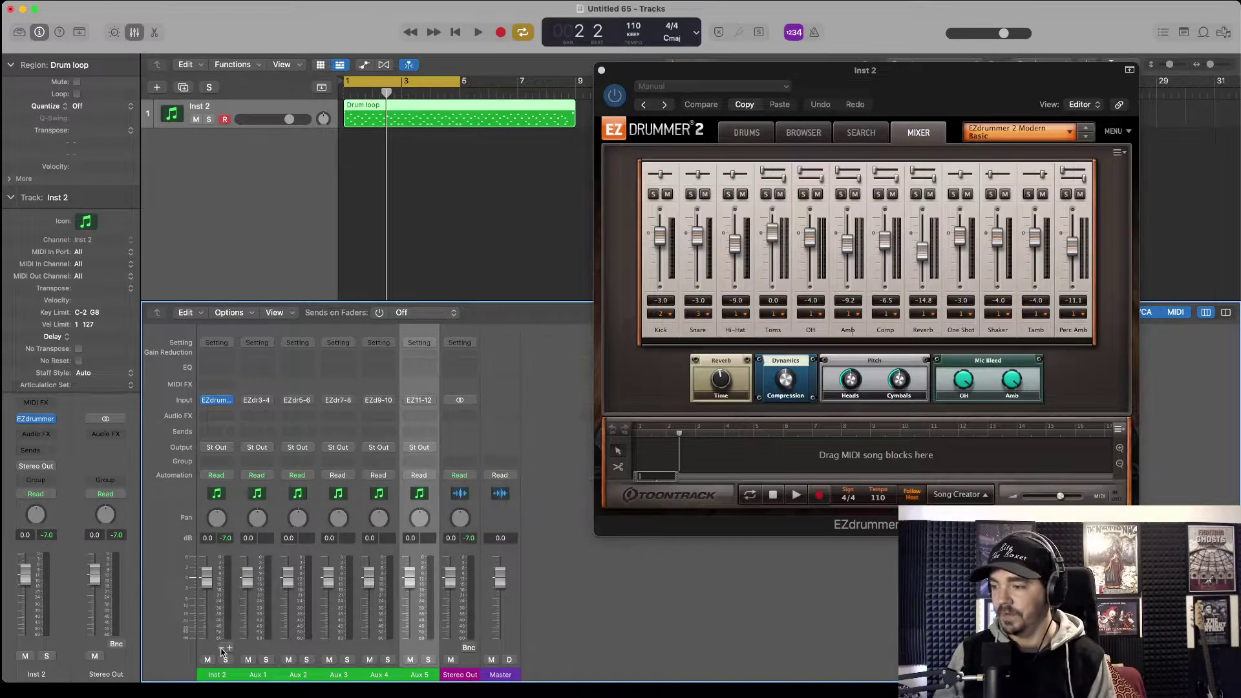
pyautogui.click(222, 649)
pyautogui.click(221, 649)
pyautogui.click(222, 649)
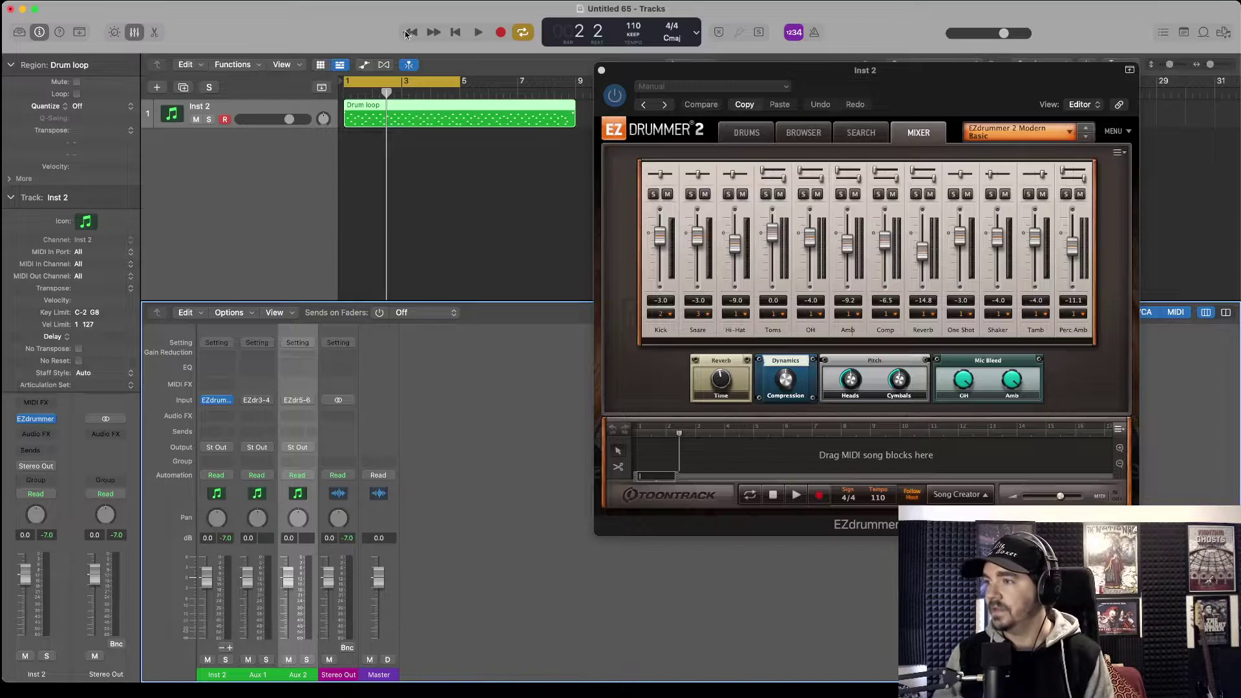
# - Start playback and solo Aux 1 and Aux 2 to hear the kick and snare alone
pyautogui.press('space')
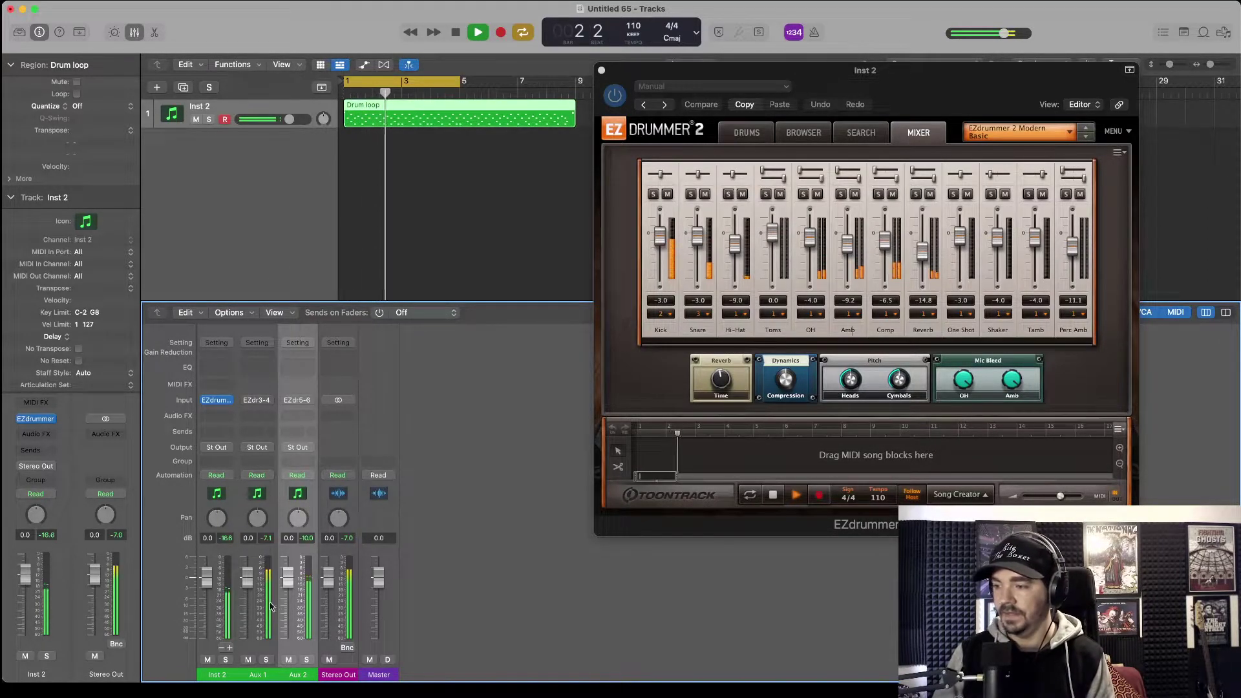
pyautogui.click(266, 660)
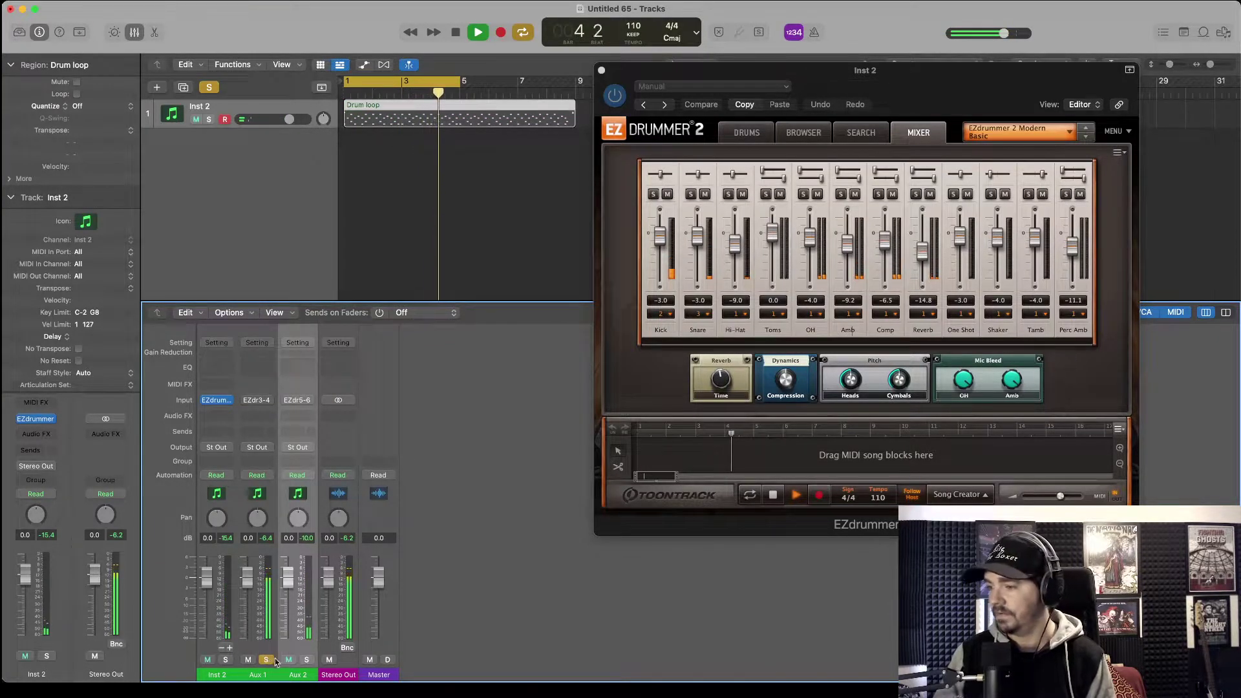
pyautogui.click(306, 659)
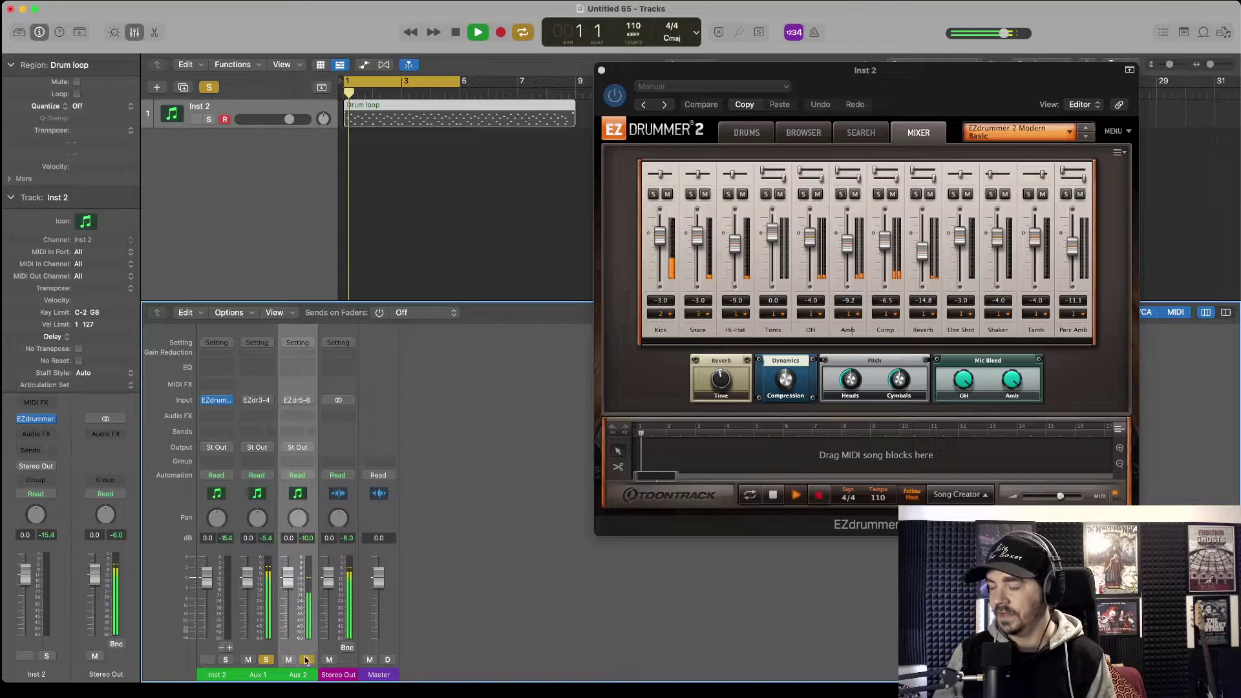
# - Insert Valhalla Supermassive in stereo on Aux 2 and load its Reverb2000 preset
pyautogui.click(304, 417)
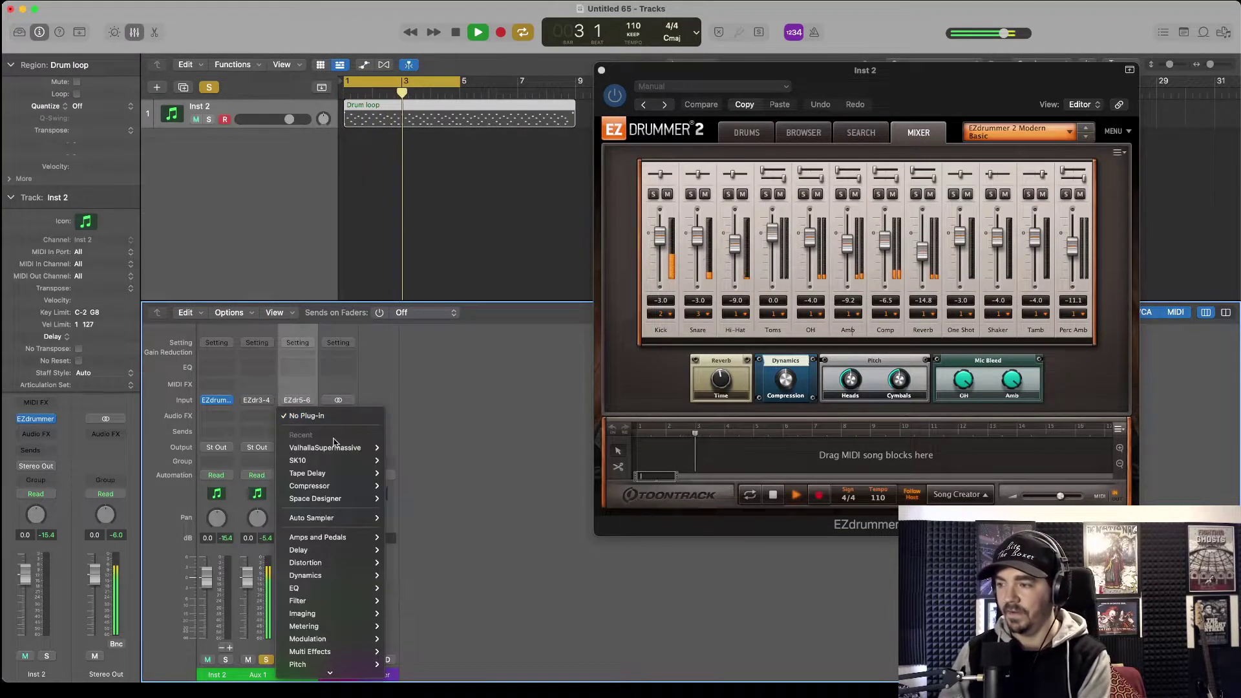
pyautogui.moveTo(353, 447)
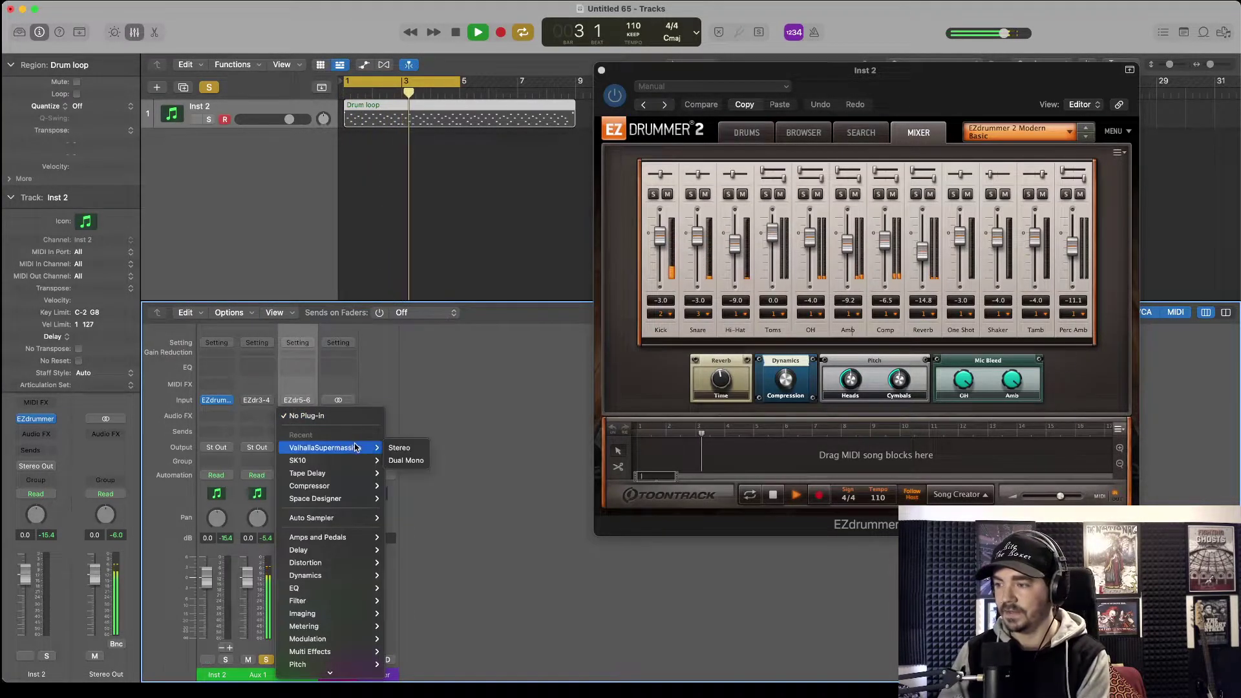
pyautogui.click(392, 448)
pyautogui.click(786, 434)
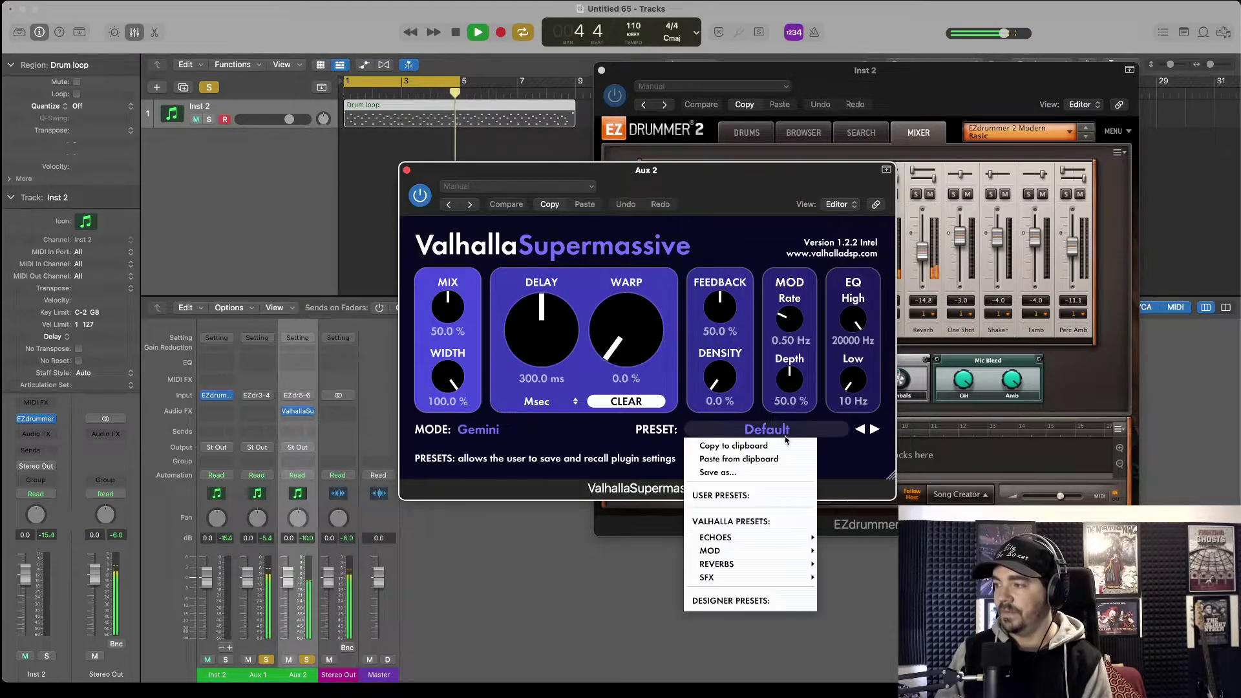
pyautogui.moveTo(776, 564)
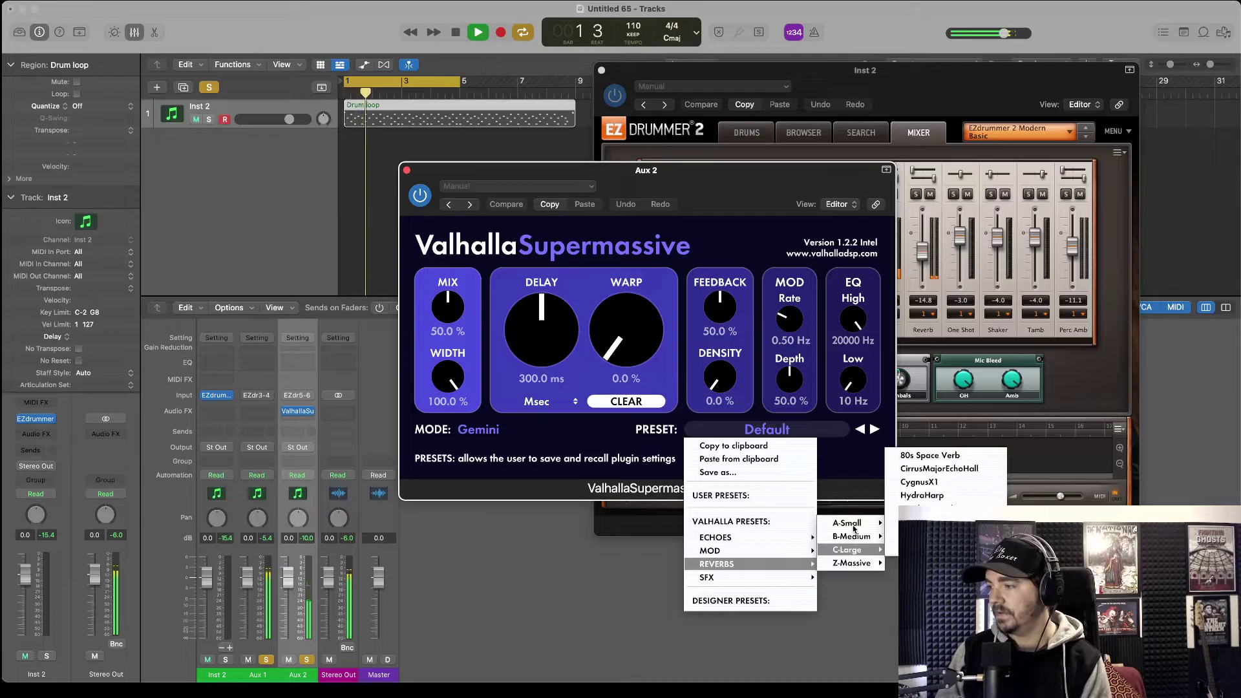
pyautogui.click(909, 475)
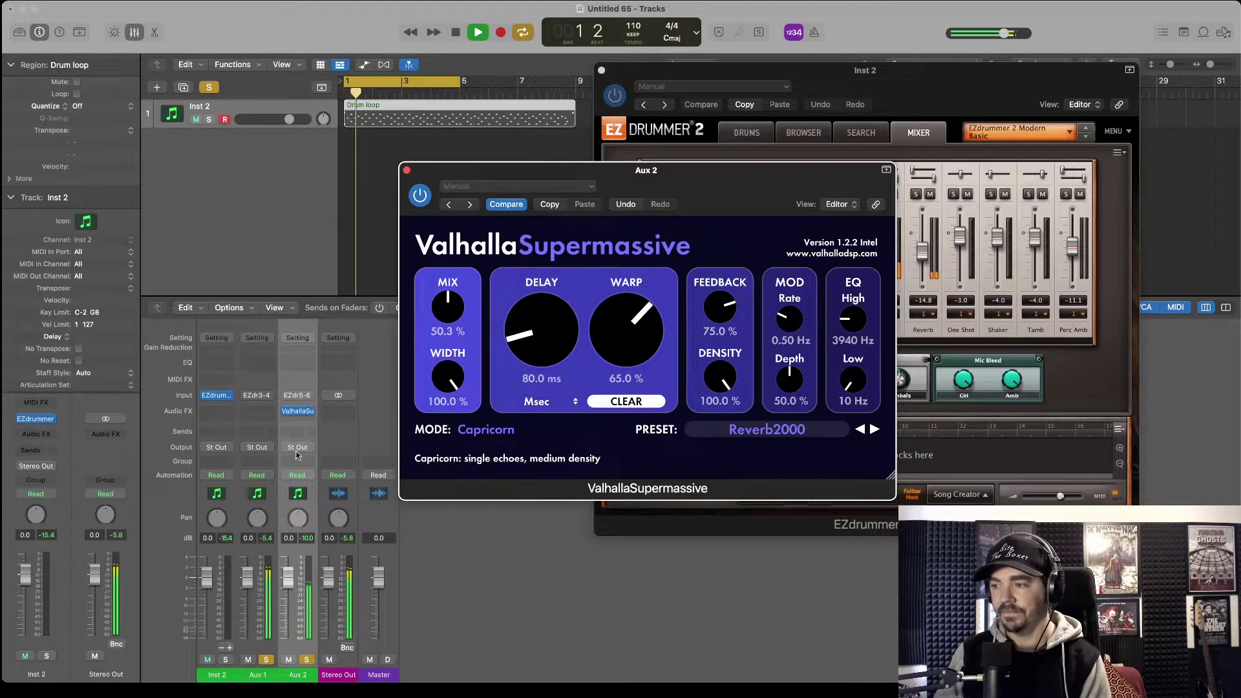
# - Compare the full kit and snare reverb by toggling solo and mute on Inst 2 and Aux 2
pyautogui.click(307, 660)
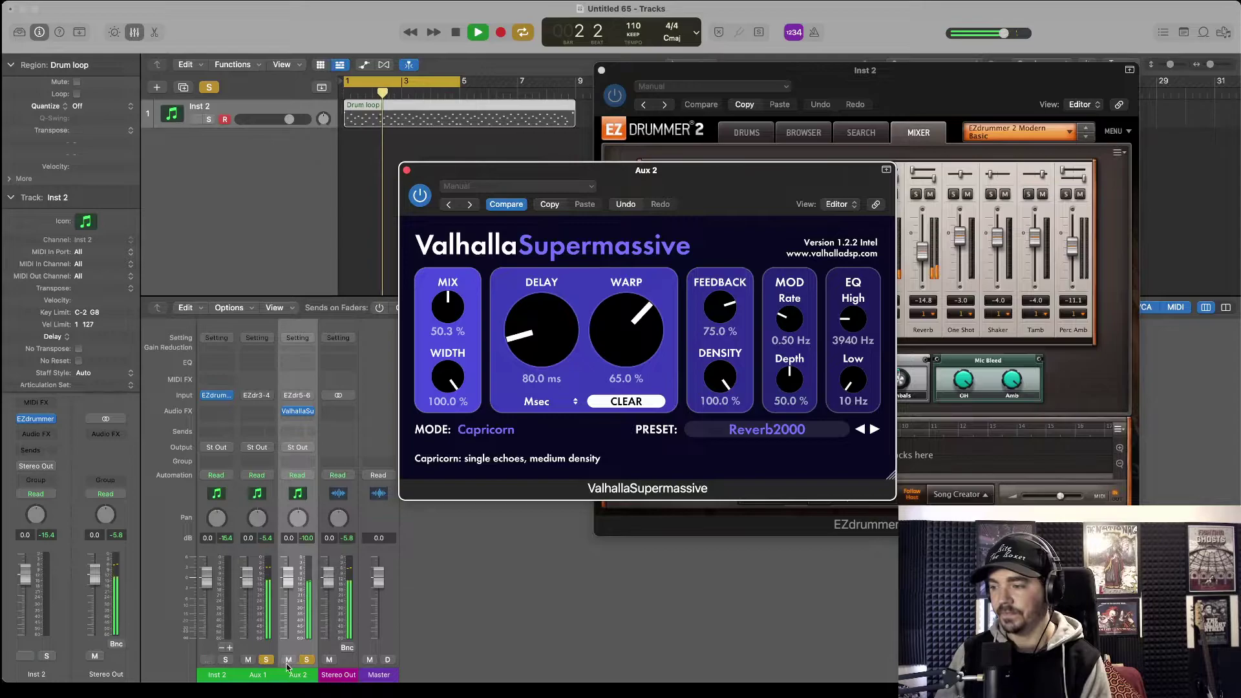
pyautogui.click(207, 660)
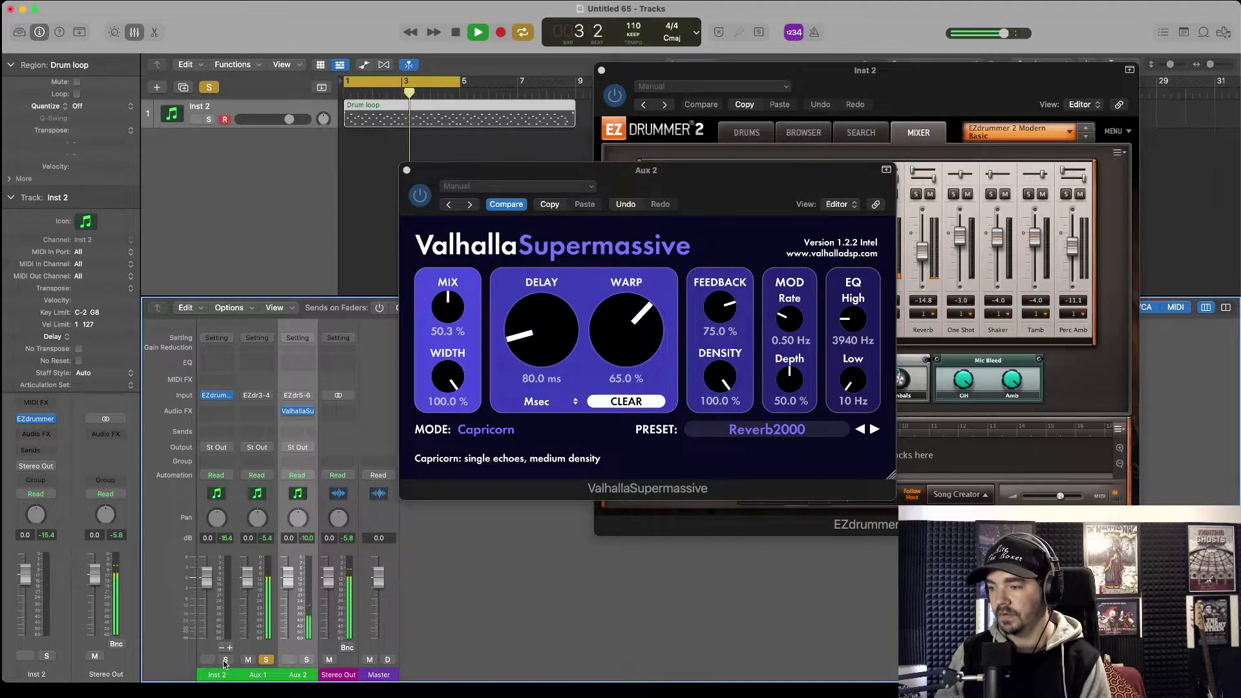
pyautogui.click(224, 660)
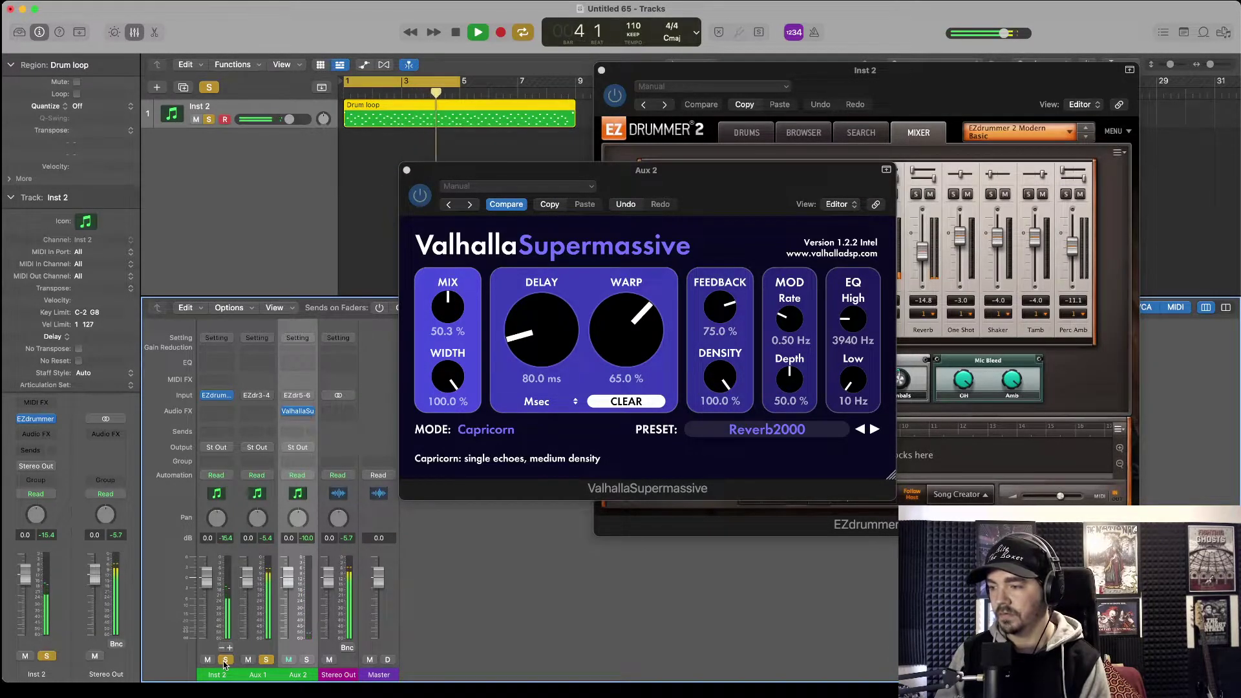
pyautogui.click(308, 660)
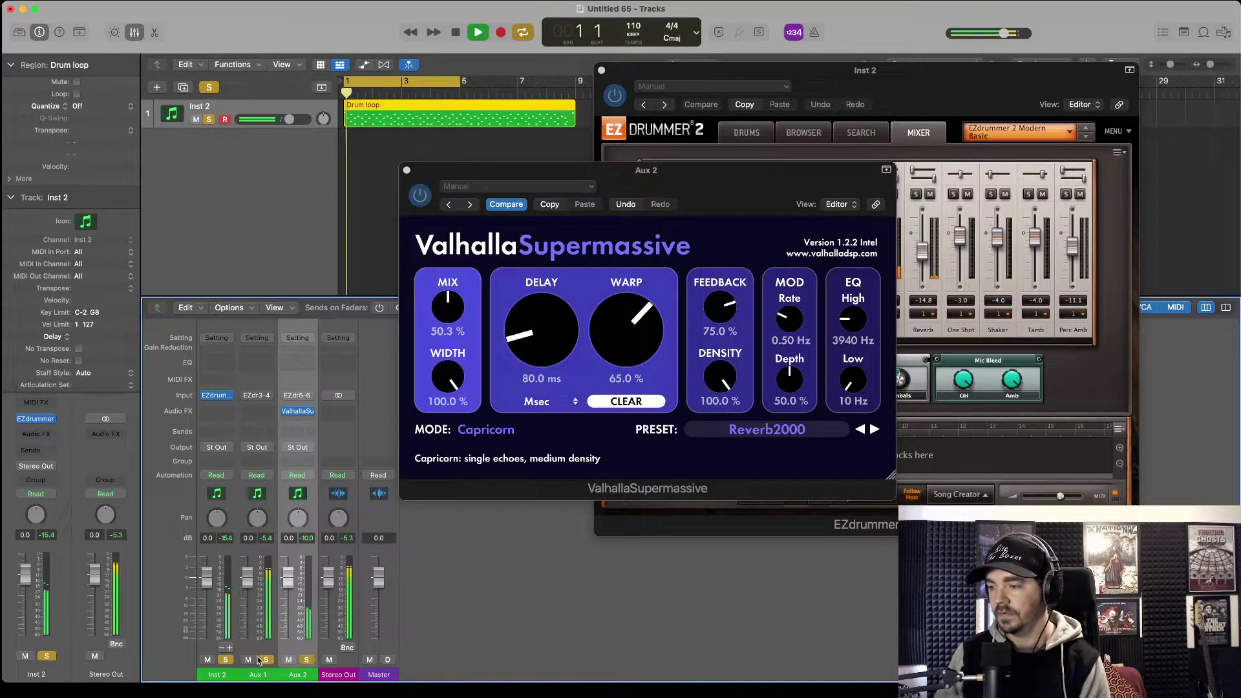
pyautogui.click(225, 660)
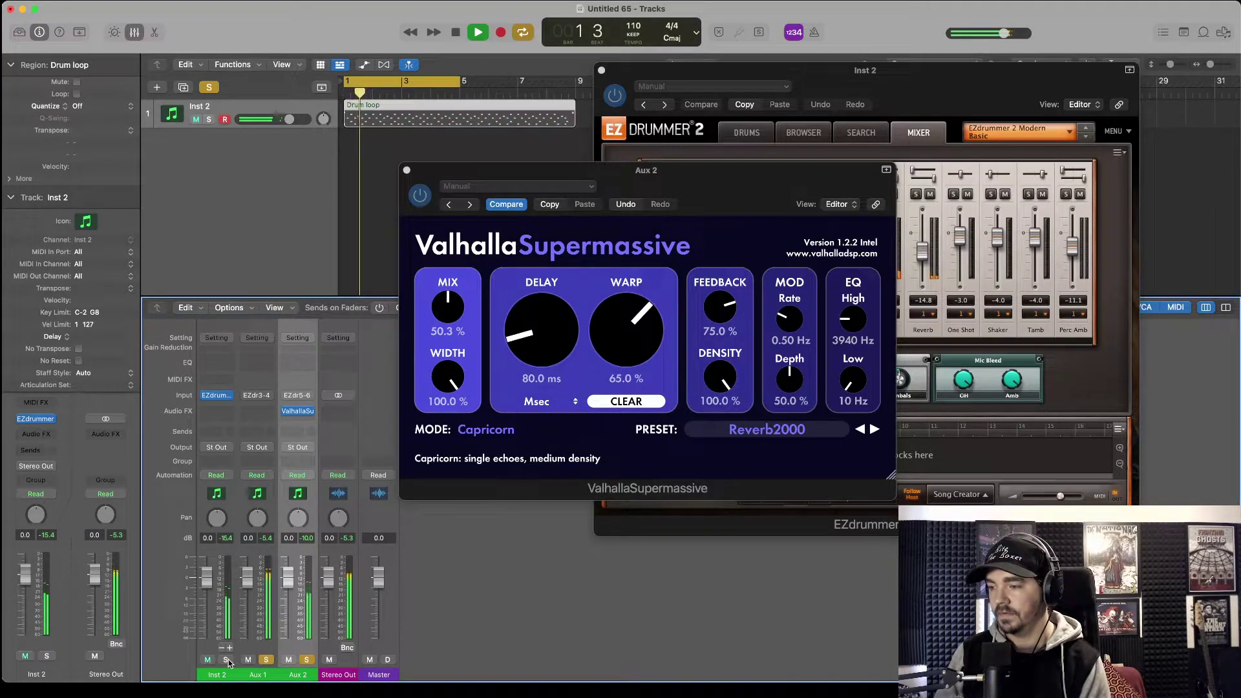
pyautogui.click(306, 659)
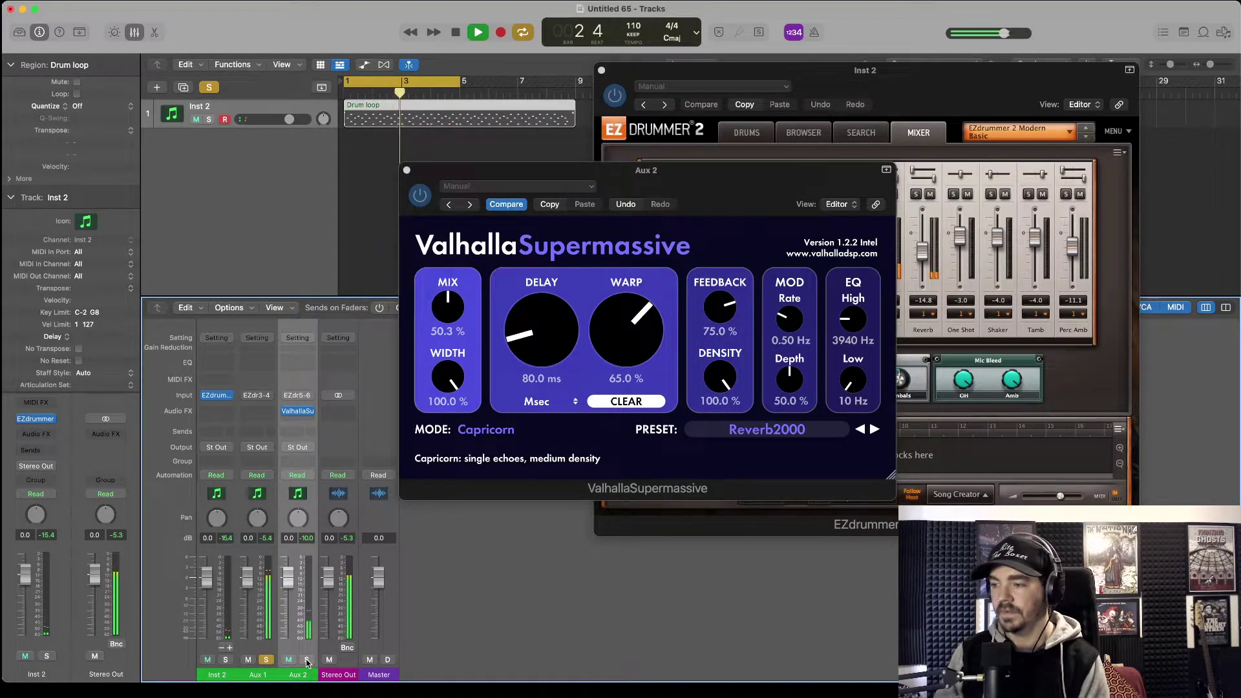
pyautogui.click(270, 415)
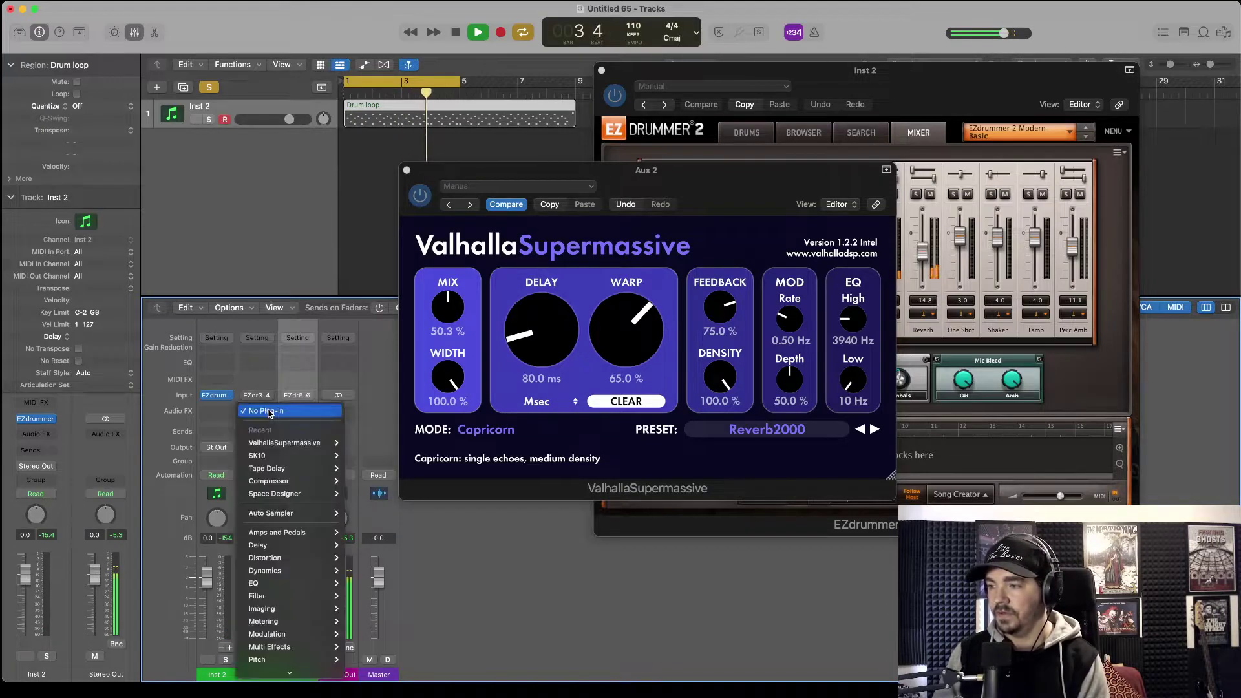
# - Insert SK10 in stereo on Aux 1 and bypass it briefly to compare
pyautogui.moveTo(310, 456)
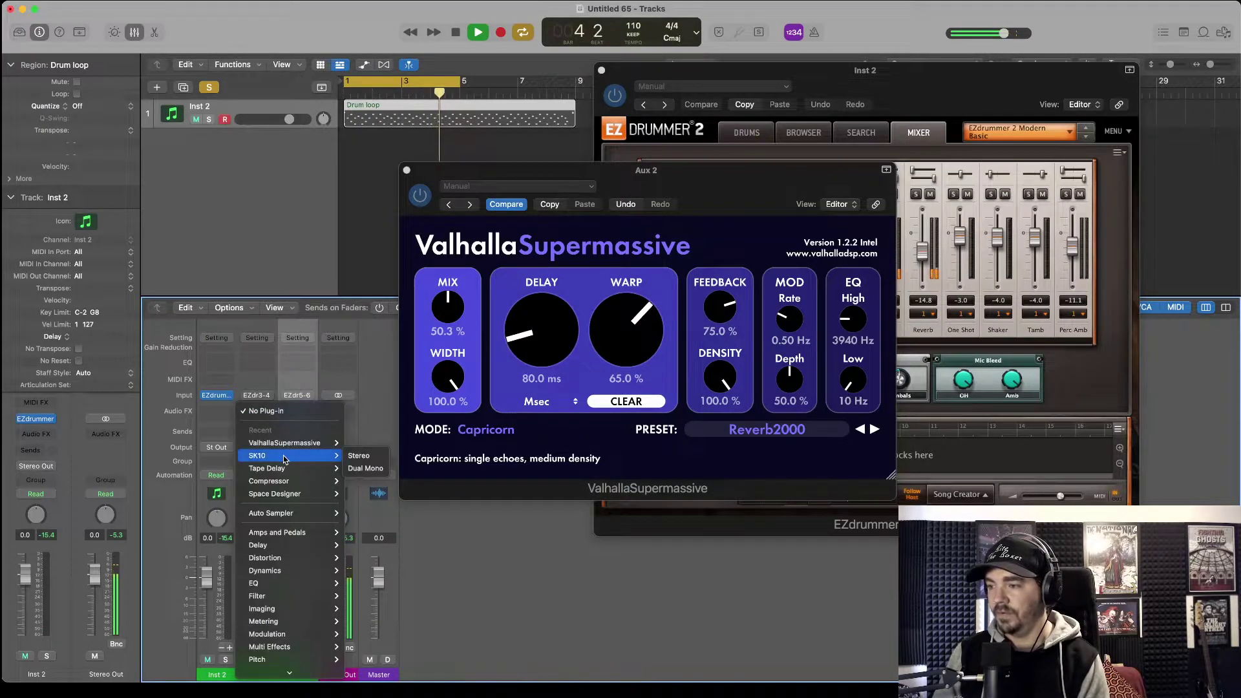
pyautogui.click(357, 455)
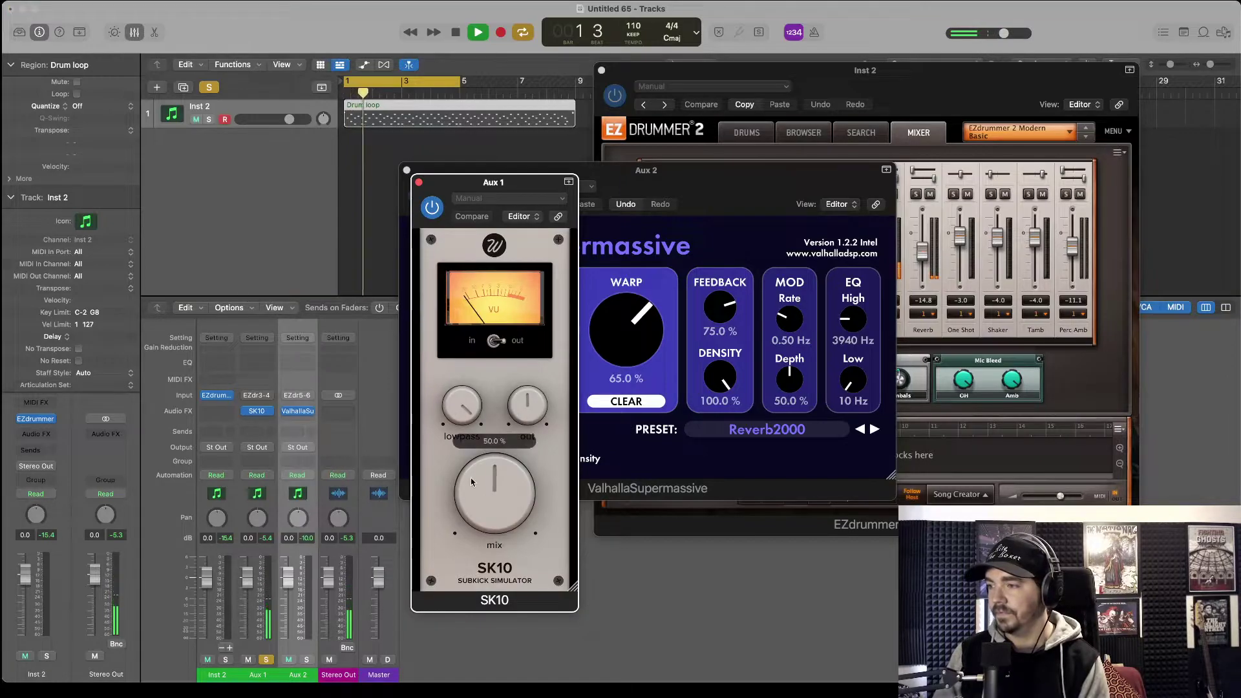
pyautogui.click(432, 206)
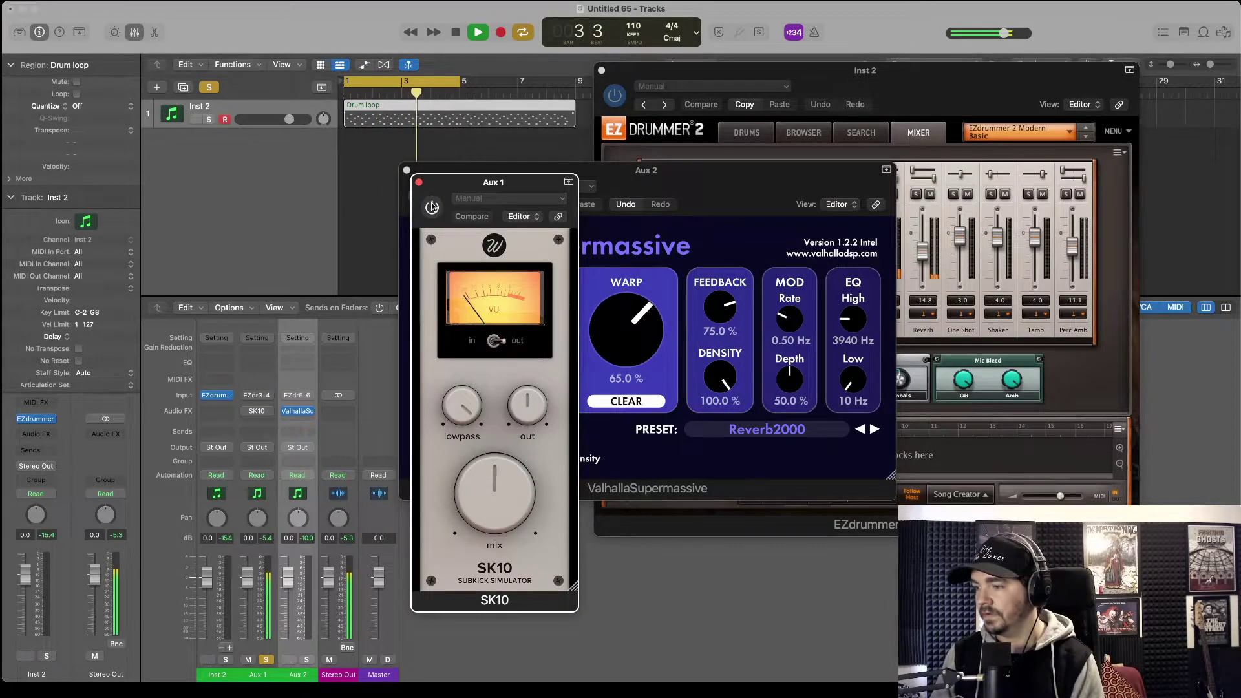
pyautogui.click(431, 206)
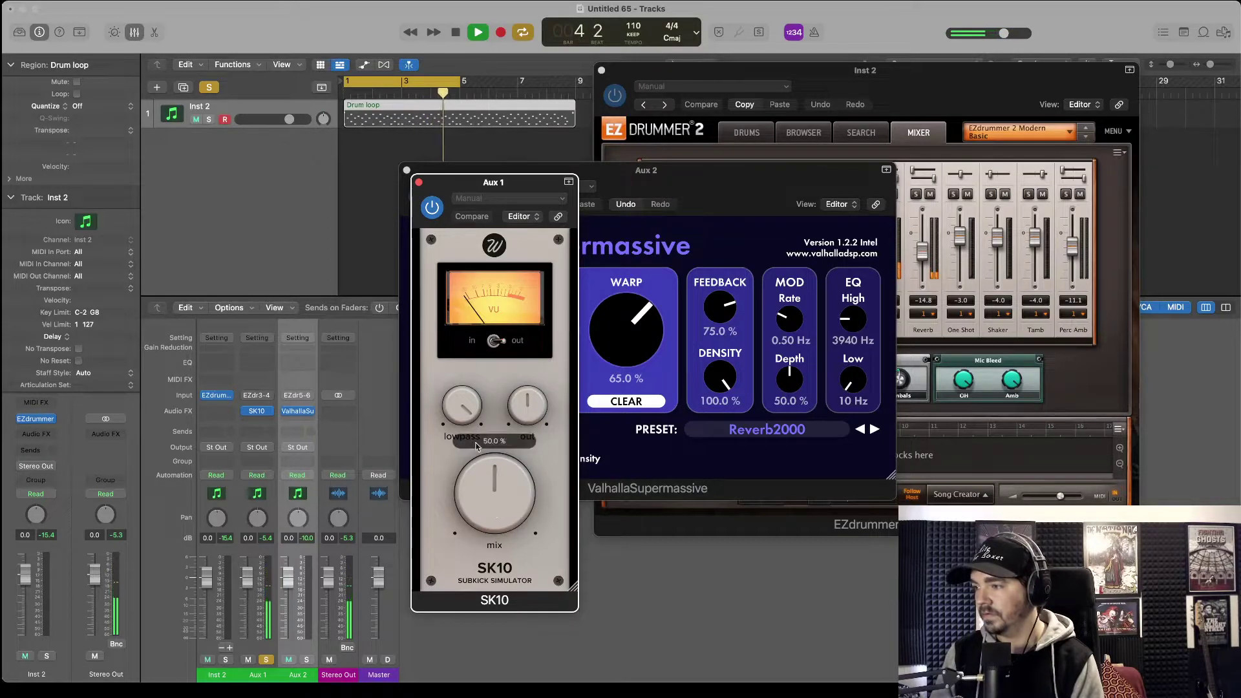
# - Adjust SK10's lowpass up and back down, solo Inst 2, and close the SK10 window
pyautogui.moveTo(461, 406); pyautogui.dragTo(459, 386)
pyautogui.moveTo(459, 451); pyautogui.dragTo(420, 420)
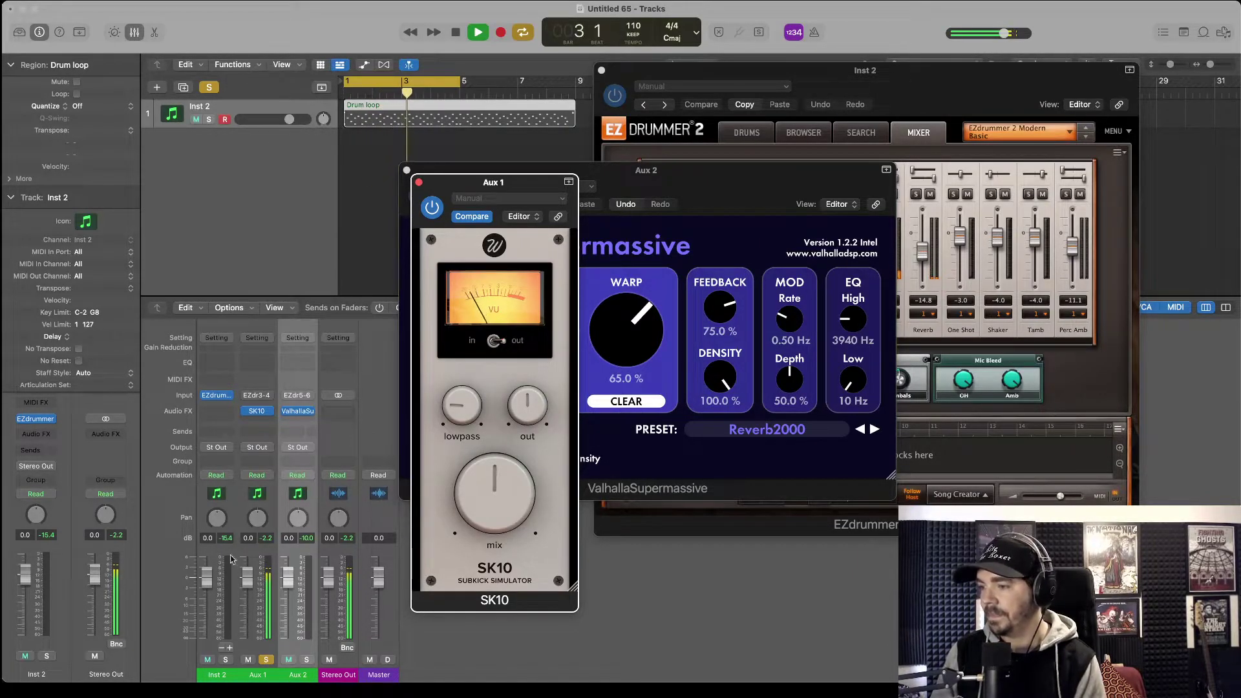
pyautogui.click(225, 659)
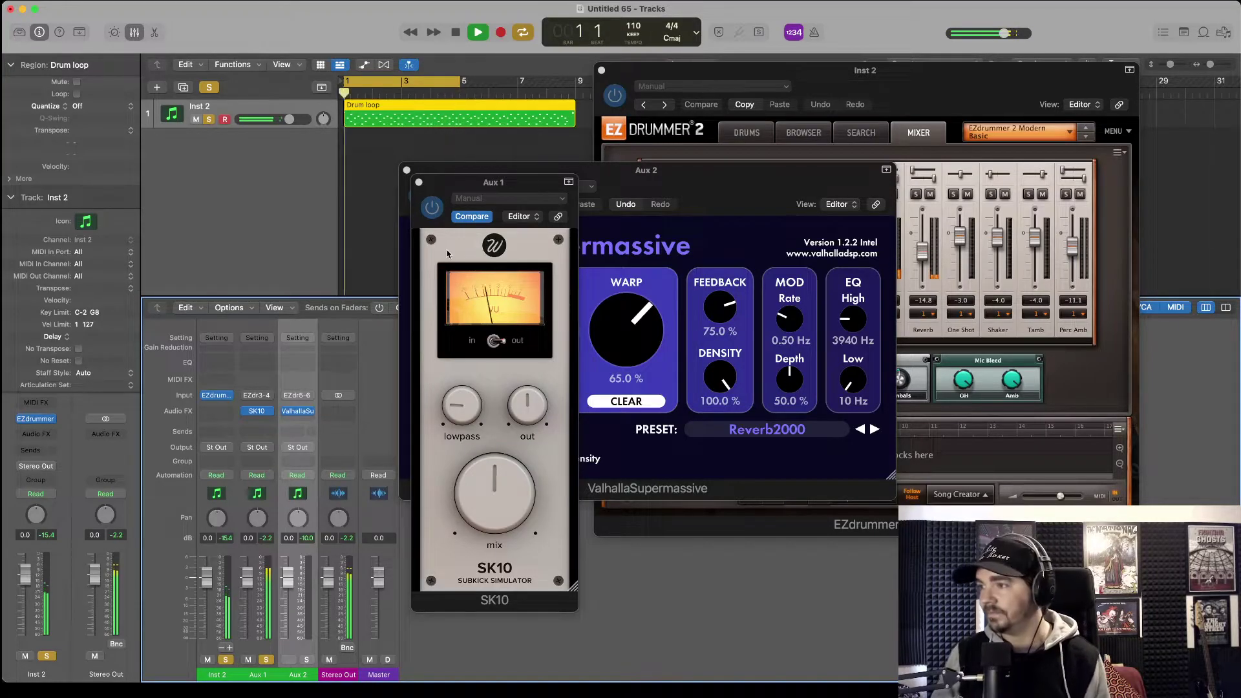
pyautogui.click(419, 182)
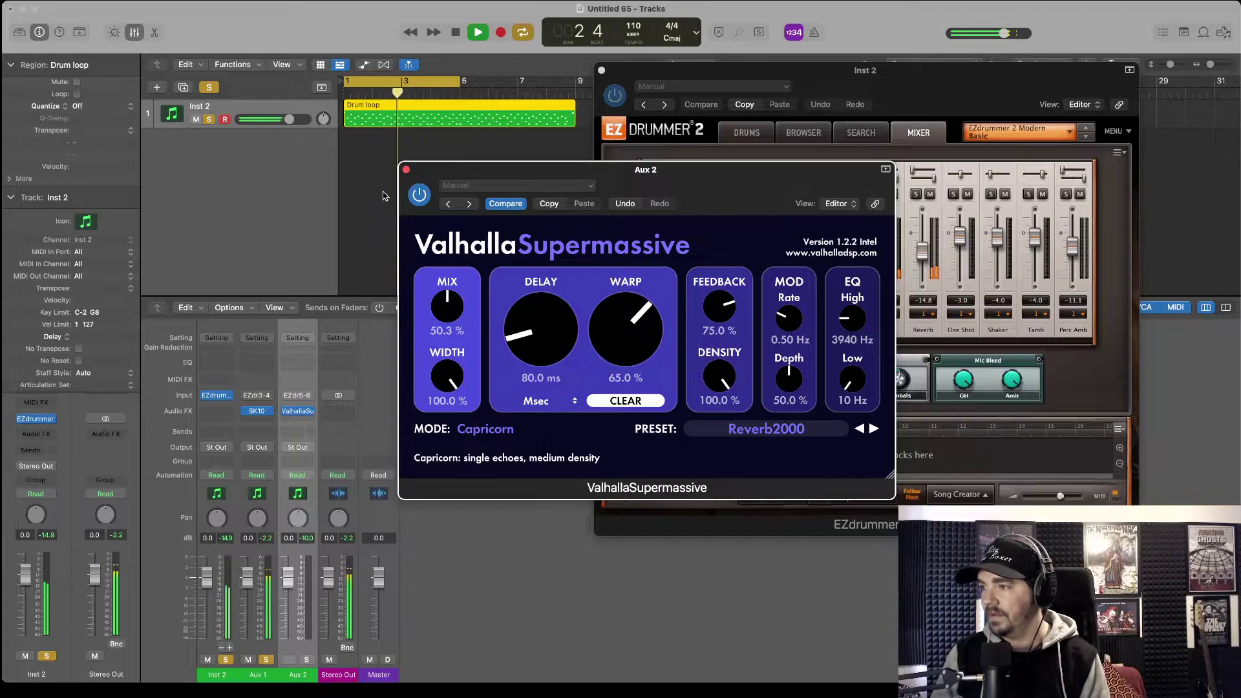
# - Close the reverb window, pan Aux 1 to -4 and Aux 2 slightly right, and close EZdrummer
pyautogui.click(407, 170)
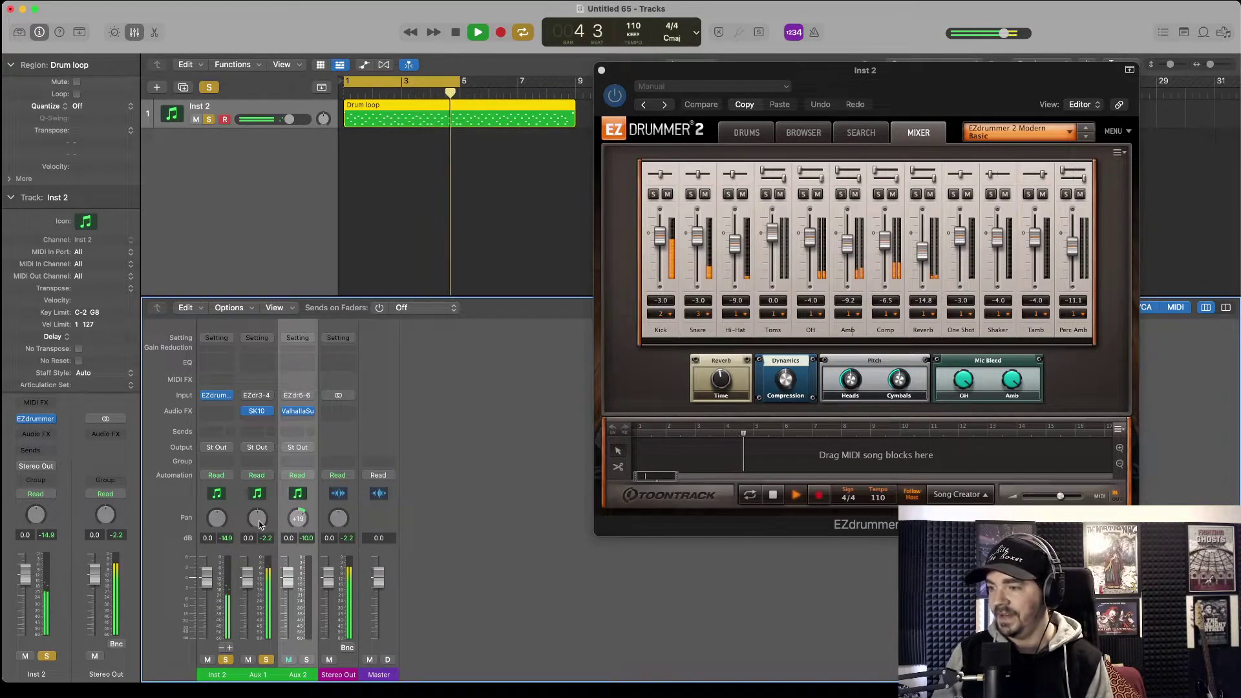
pyautogui.moveTo(295, 520); pyautogui.dragTo(285, 515)
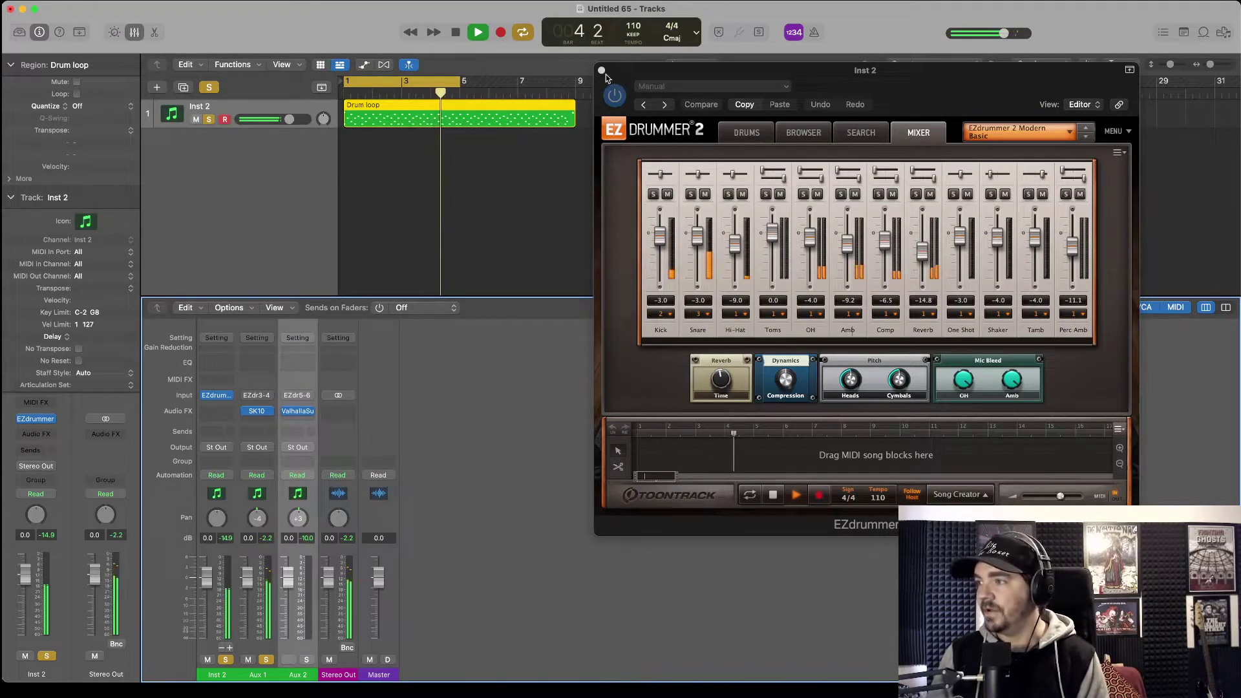
pyautogui.click(602, 71)
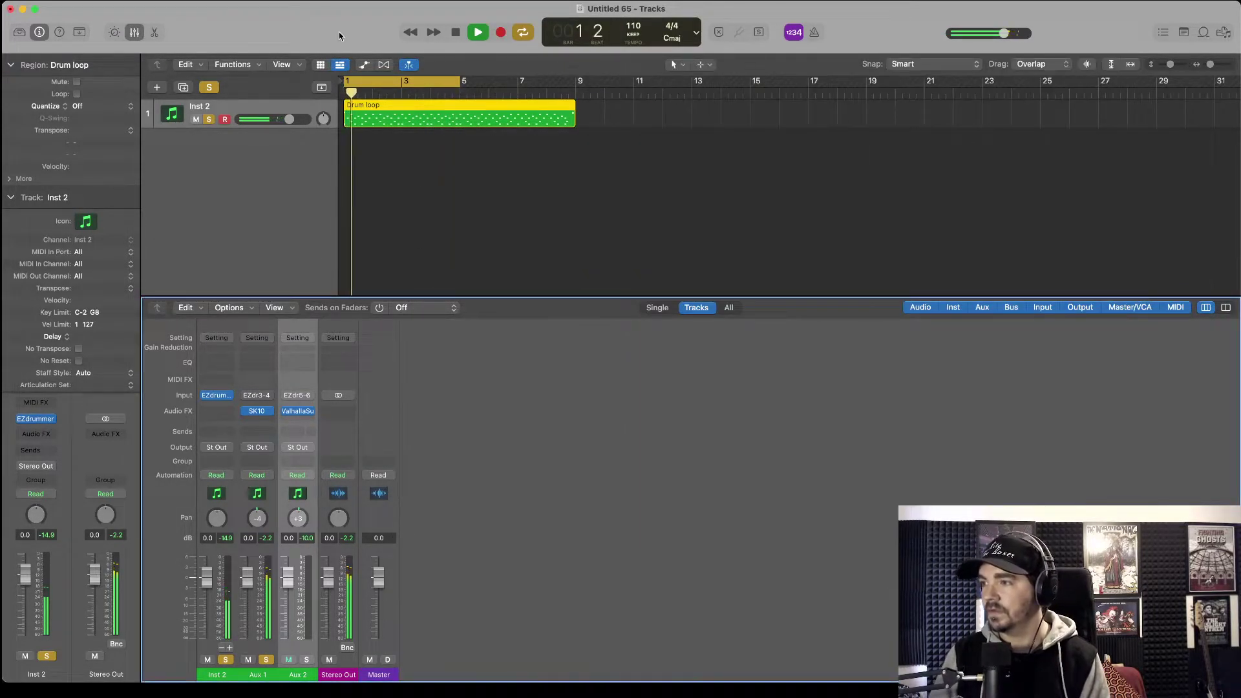
# - Stop playback and replace EZdrummer on Inst 2 with TR-808 Multi Output (12xStereo)
pyautogui.press('space')
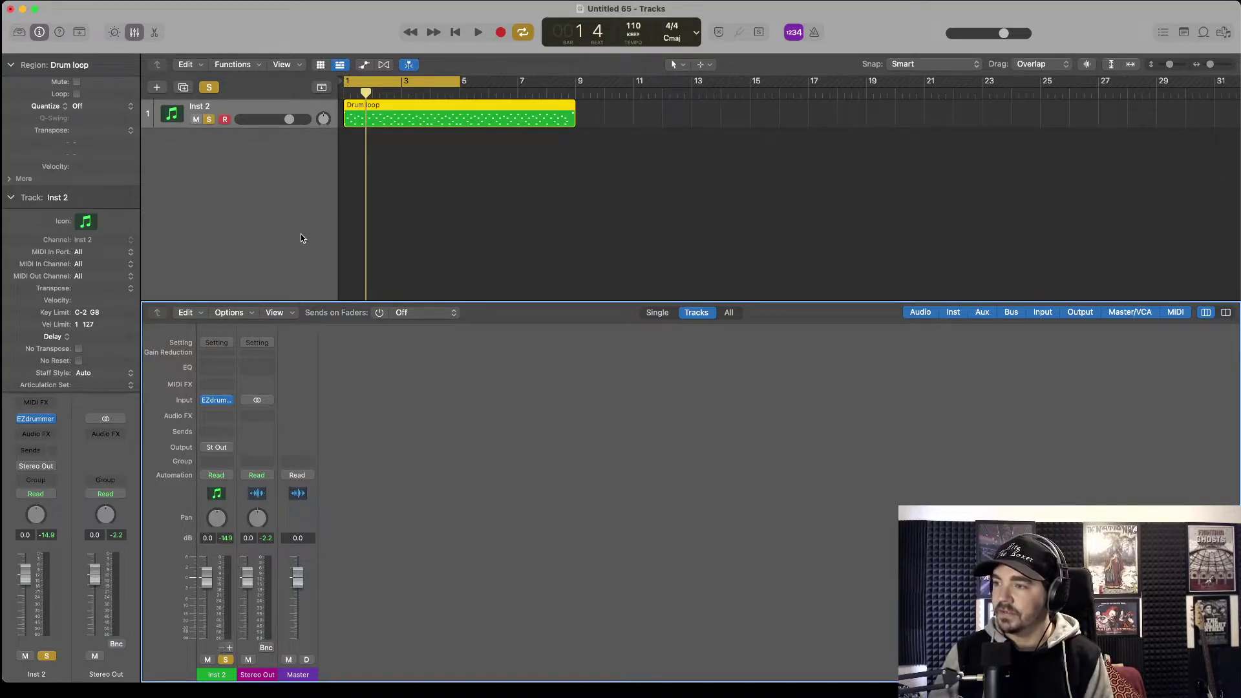
pyautogui.click(51, 421)
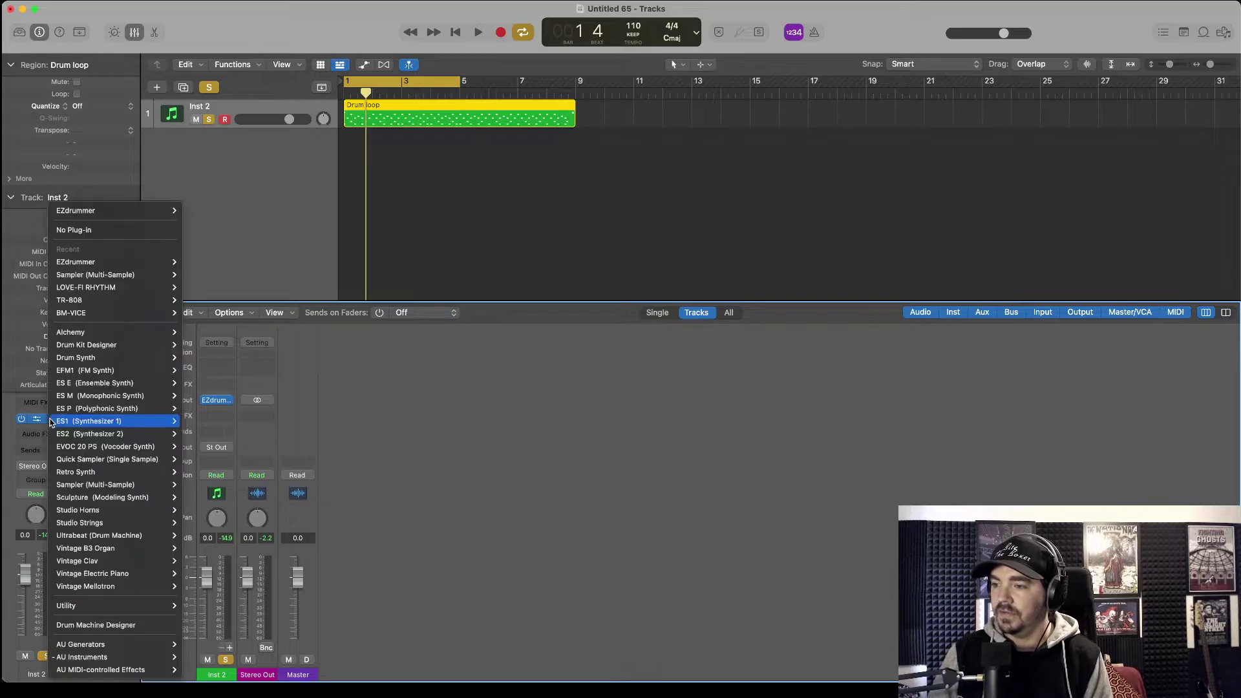
pyautogui.moveTo(52, 421)
pyautogui.moveTo(133, 301)
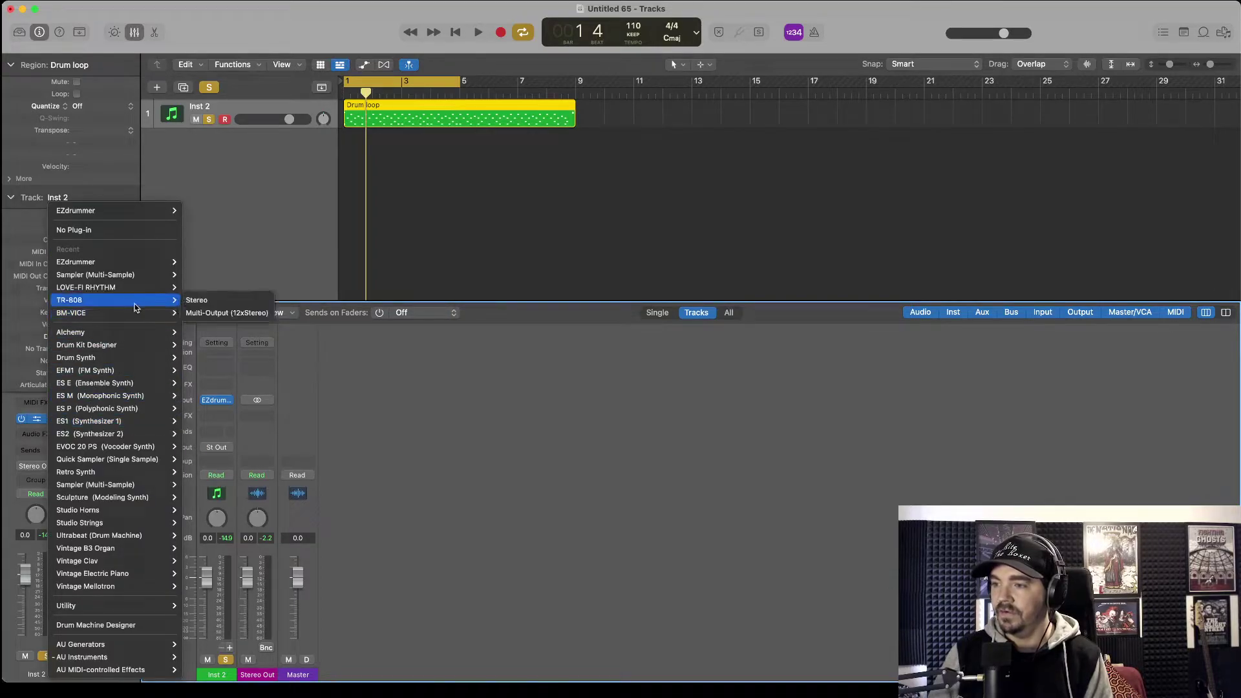
pyautogui.click(204, 314)
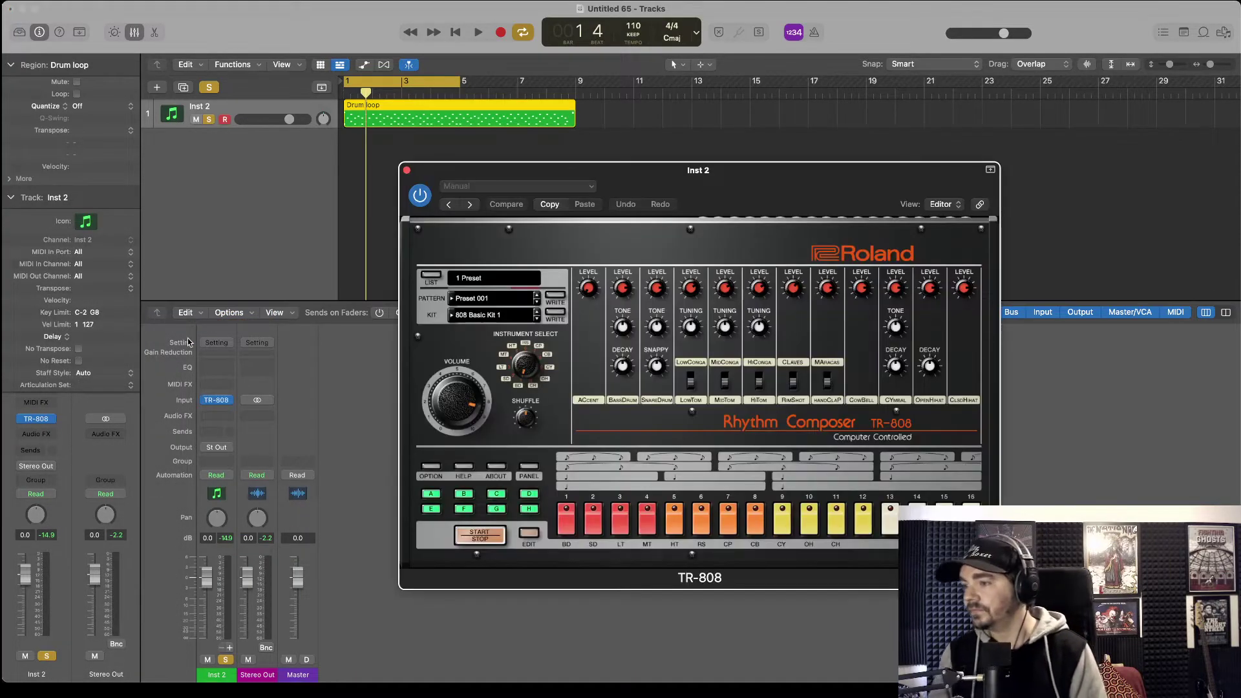
# - Start the TR-808's pattern and play the project through 808 Basic Kit 1, then stop
pyautogui.click(484, 542)
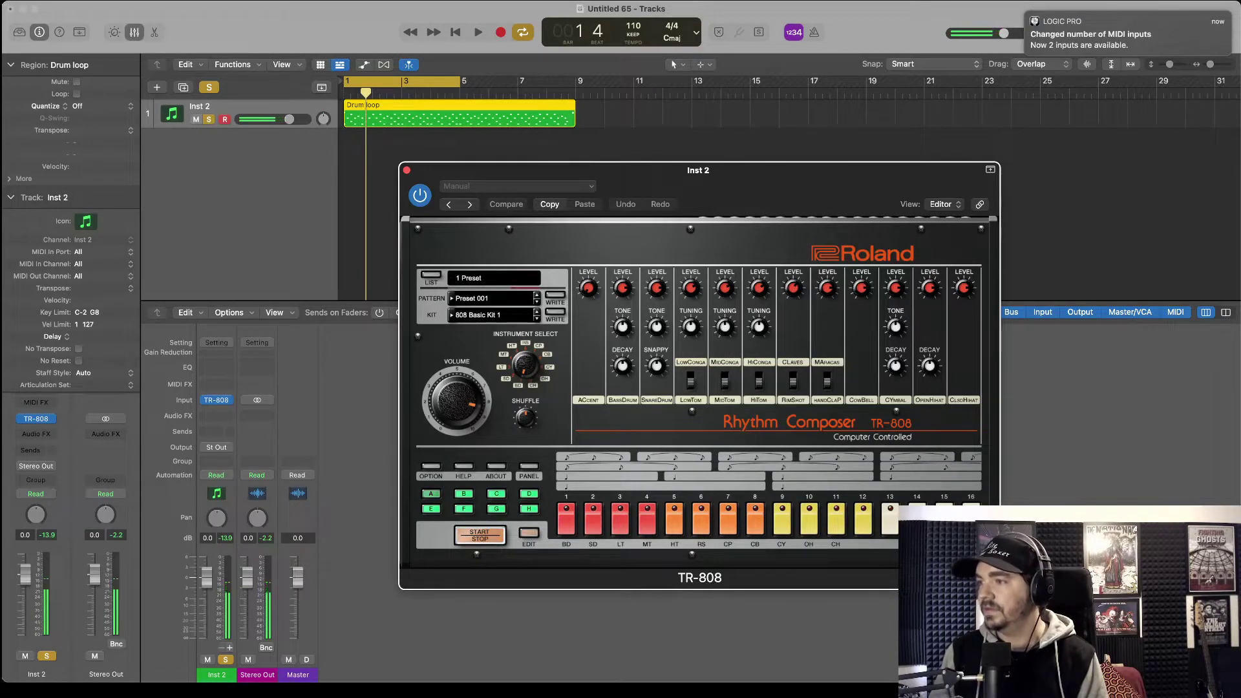
pyautogui.click(479, 37)
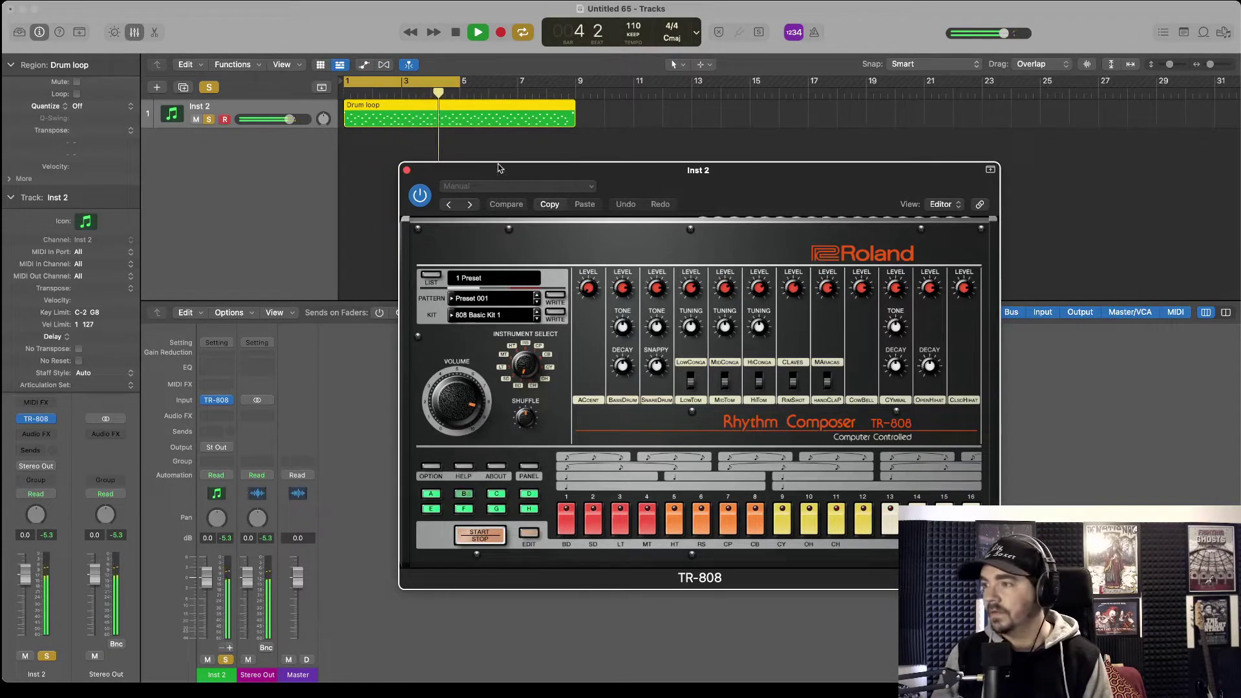
pyautogui.click(455, 34)
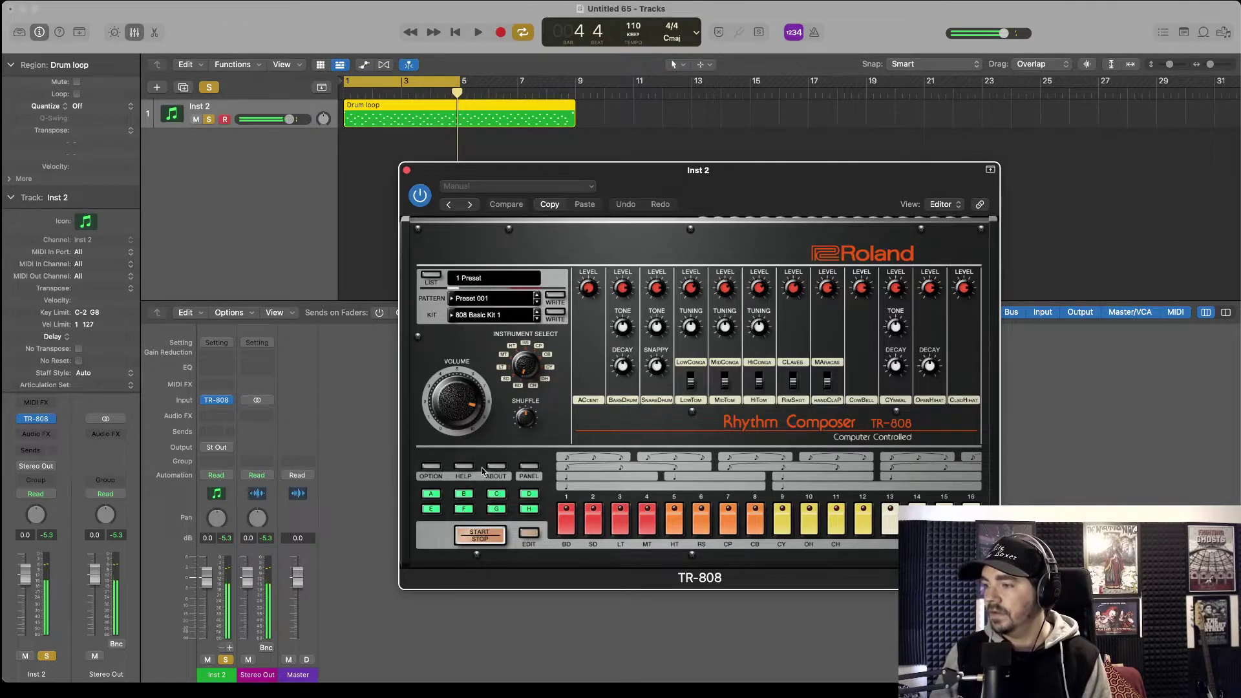
# - Route the TR-808's Bass Drum and Snare Drum to their own sub outputs
pyautogui.click(431, 467)
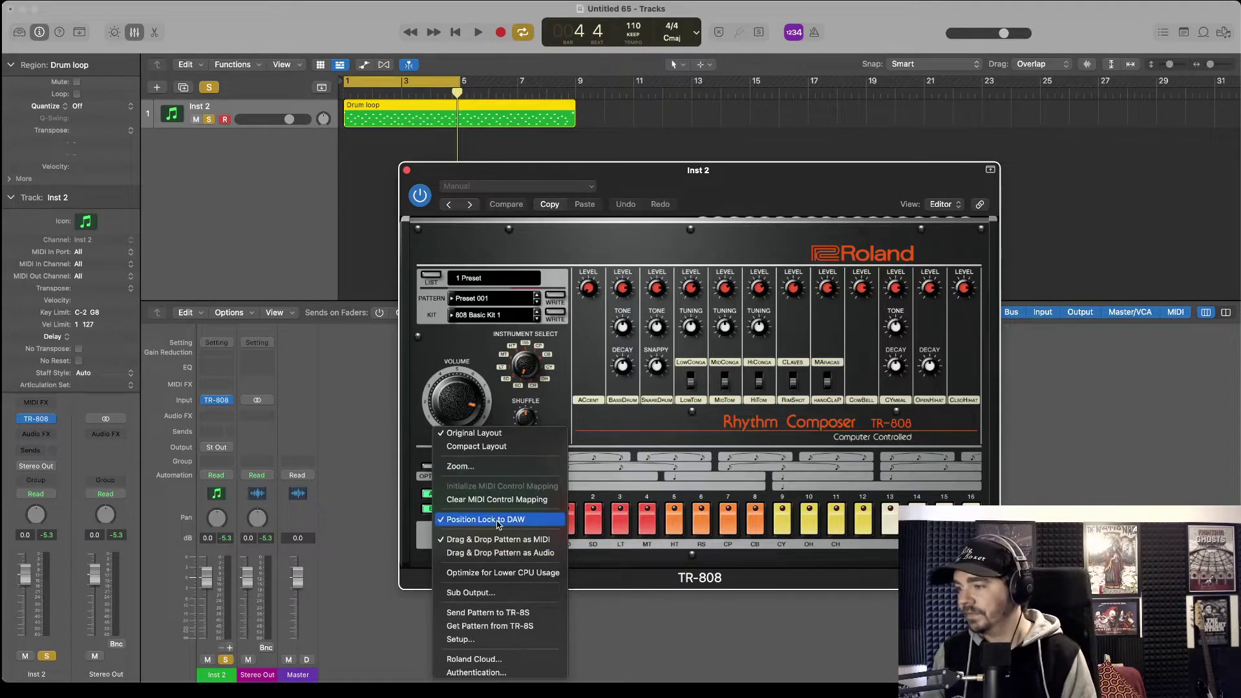
pyautogui.click(473, 593)
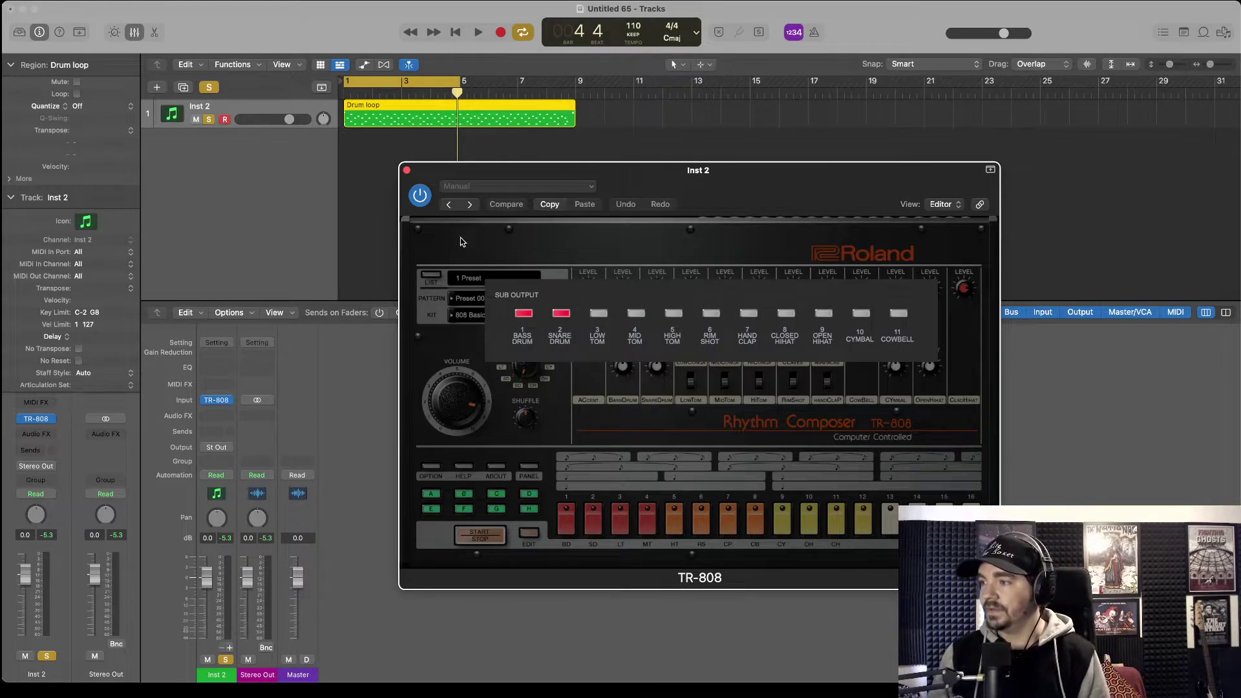
pyautogui.moveTo(444, 175); pyautogui.dragTo(572, 153)
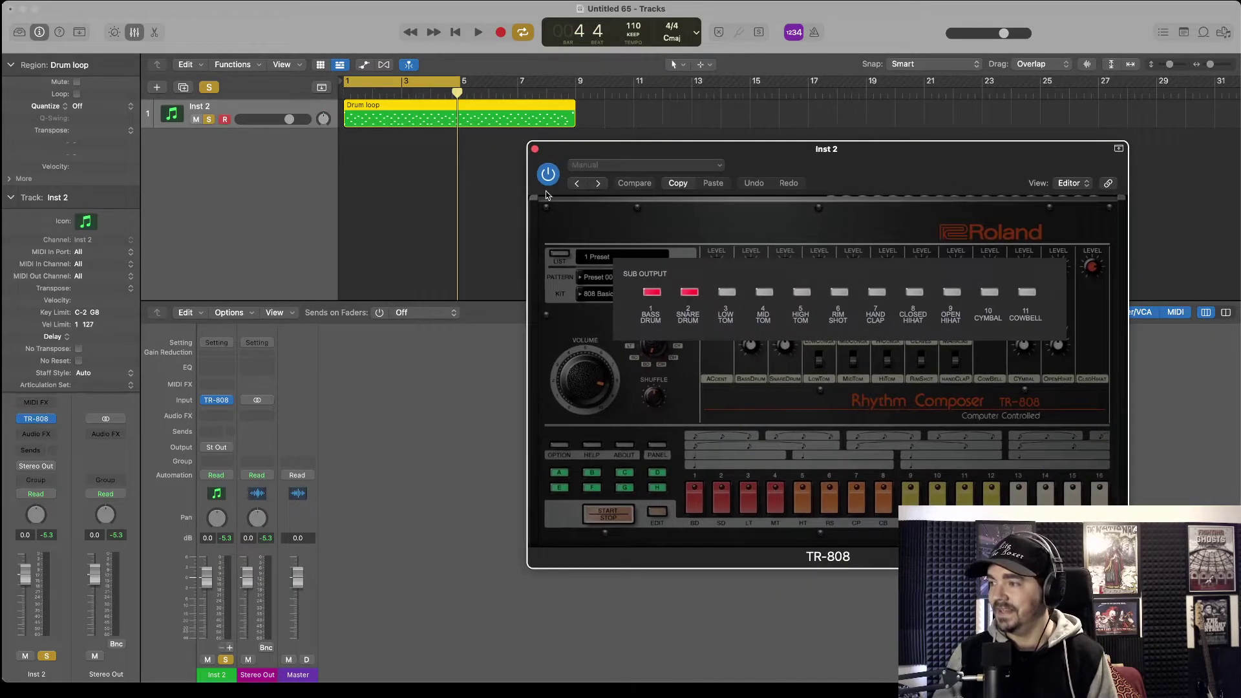
# - Add aux channels for the TR-808 outputs, unsolo the drum track, and audition Aux 1 and Aux 2 during playback
pyautogui.click(230, 648)
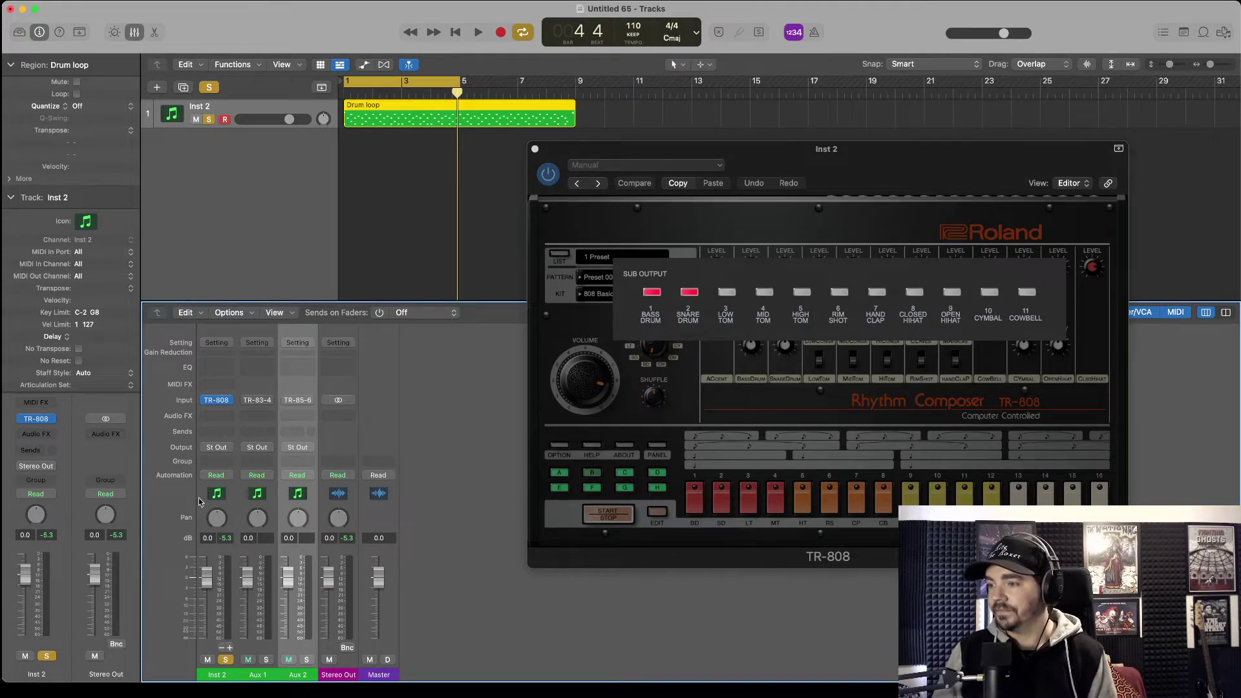
pyautogui.click(209, 119)
pyautogui.click(362, 108)
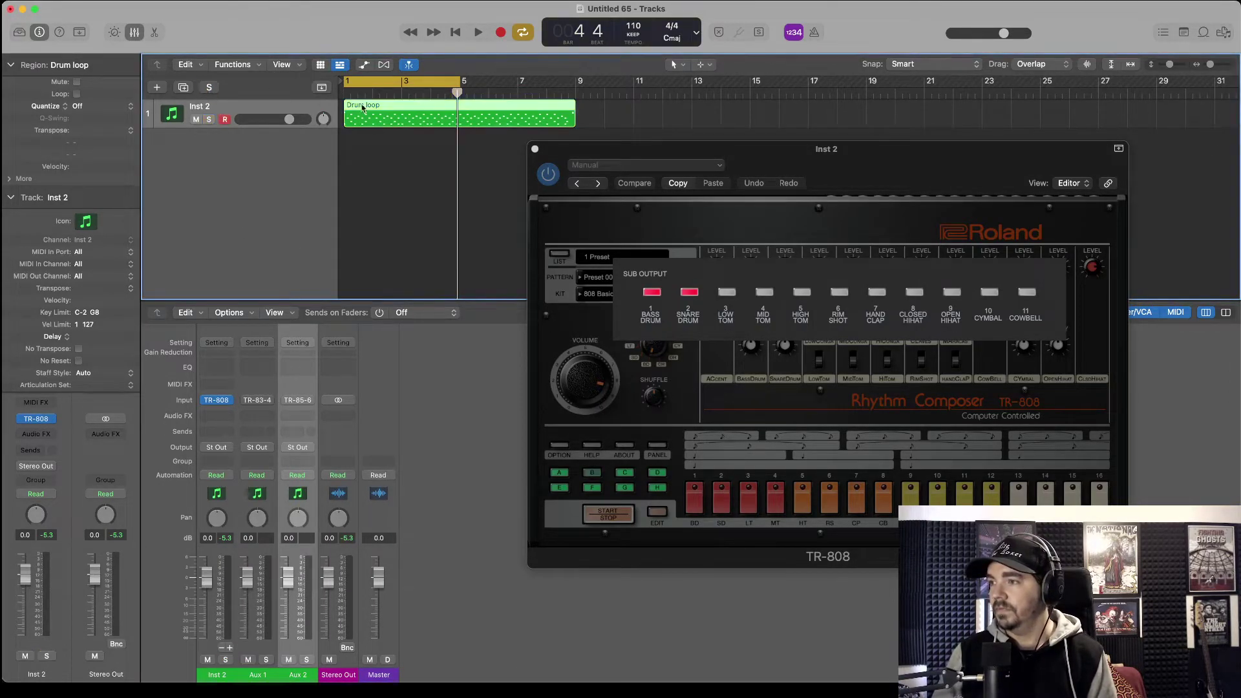
pyautogui.click(476, 32)
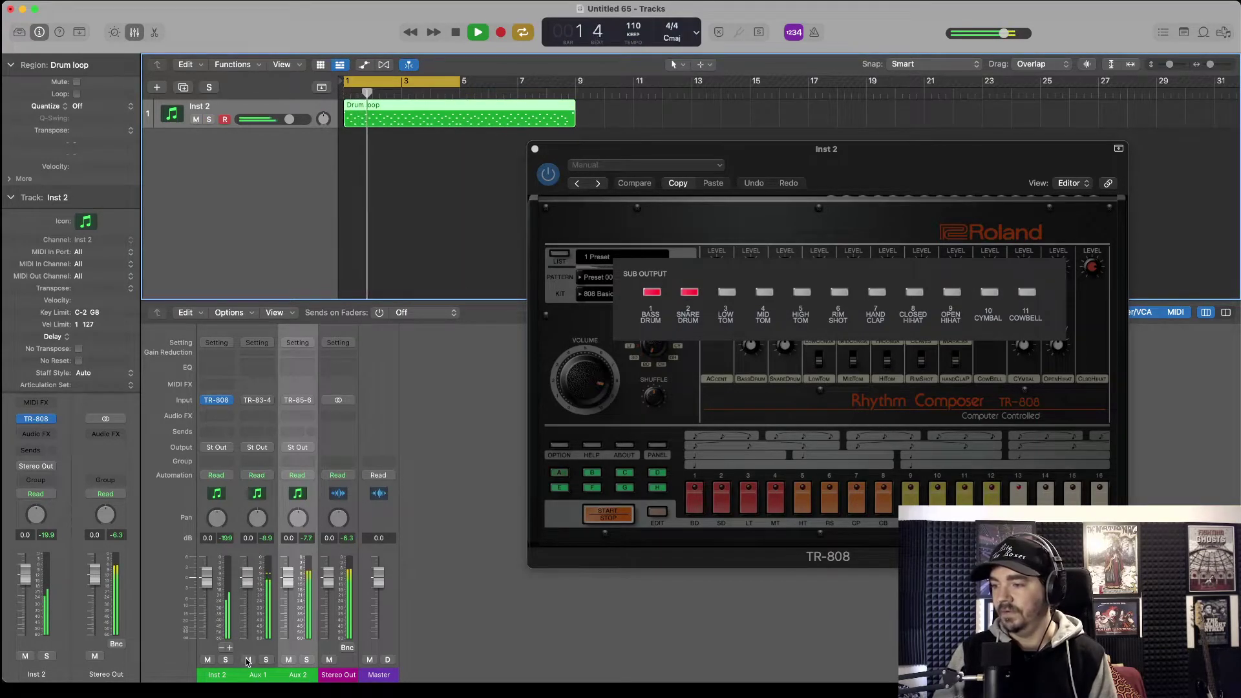
pyautogui.click(265, 660)
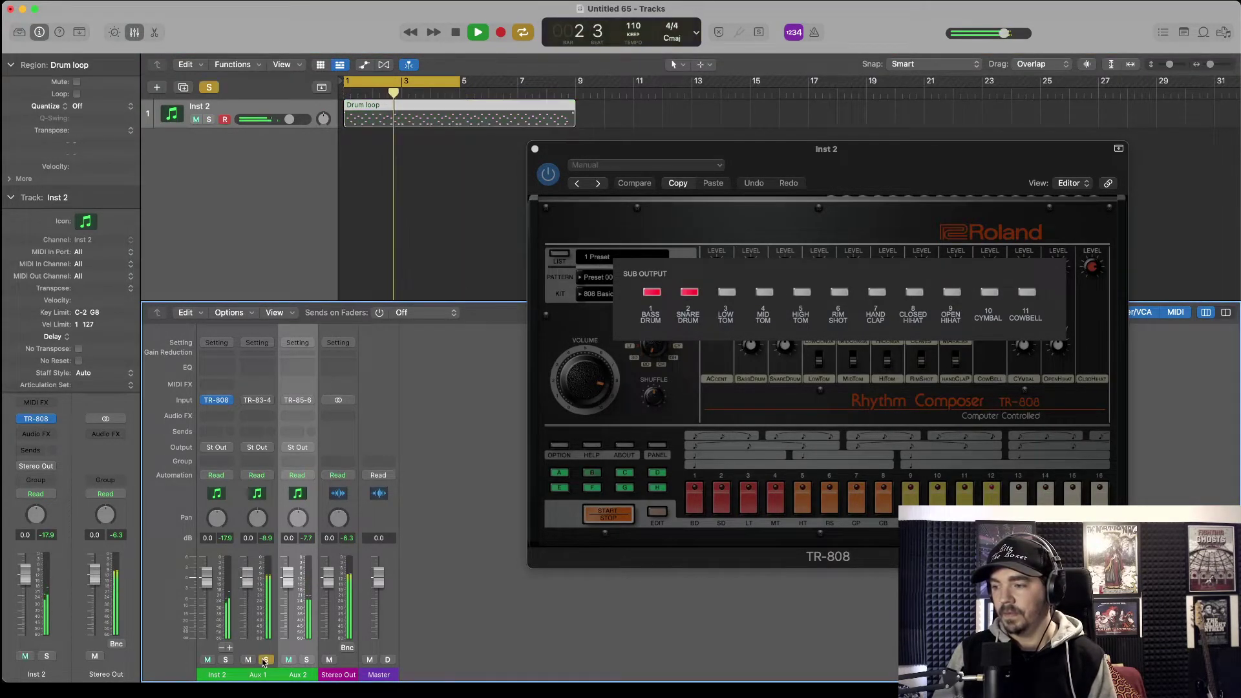
pyautogui.click(265, 660)
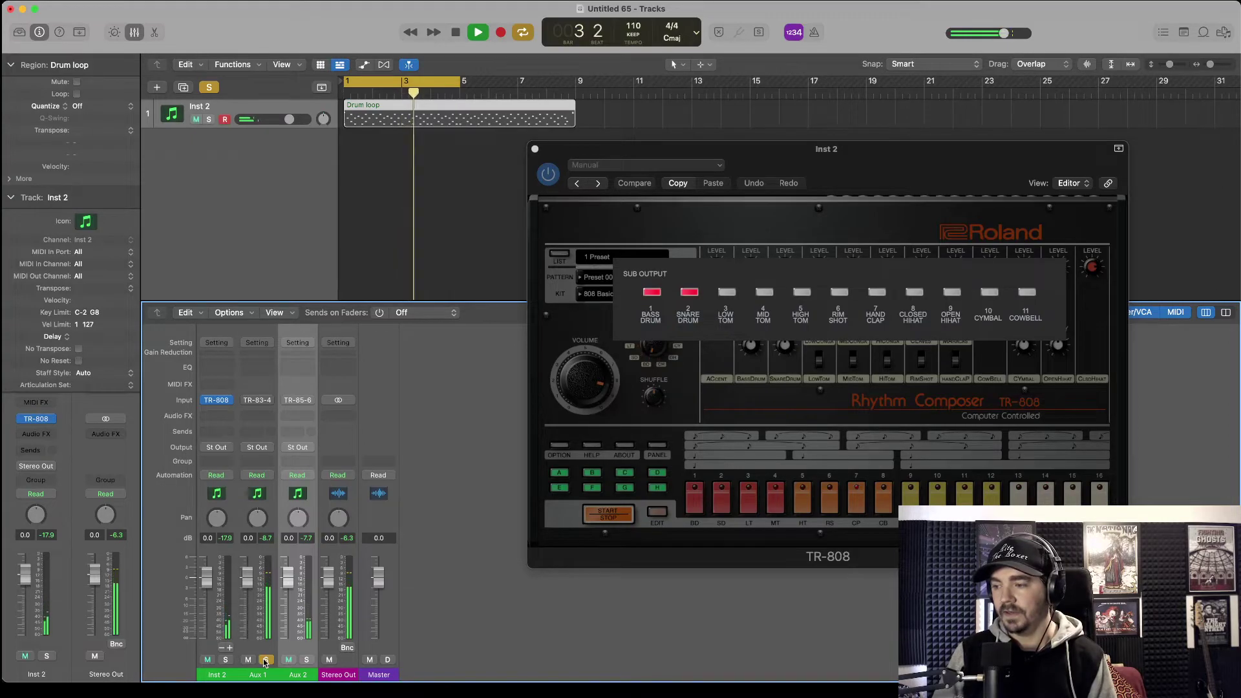
pyautogui.click(308, 660)
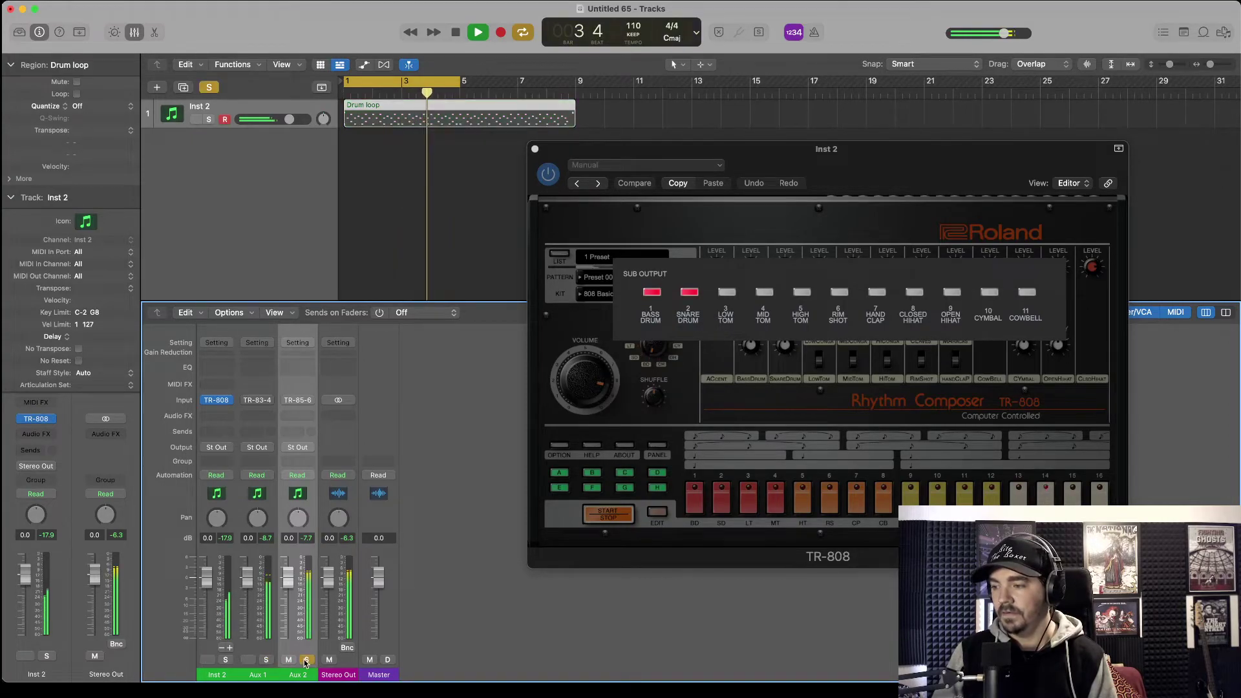
# - Insert ValhallaSupermassive (Stereo) on Aux 2 with the Reverbs > A-Small > Reverb2000 preset
pyautogui.click(309, 417)
pyautogui.moveTo(330, 460)
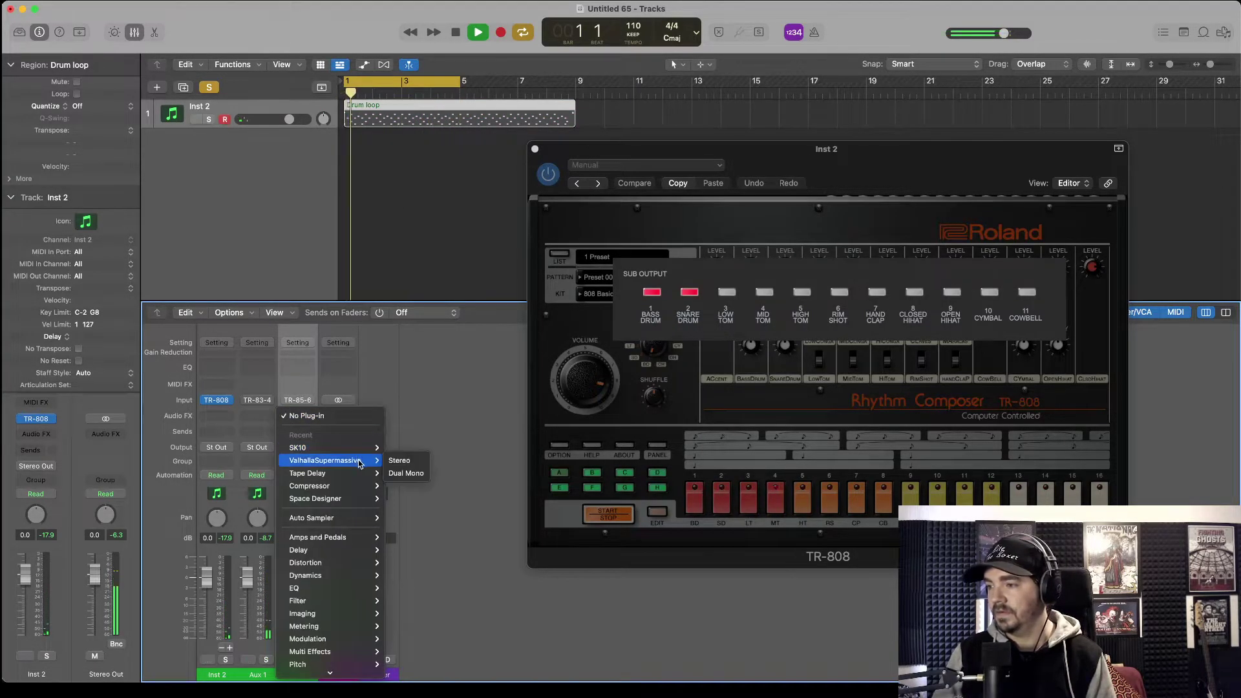
pyautogui.click(399, 463)
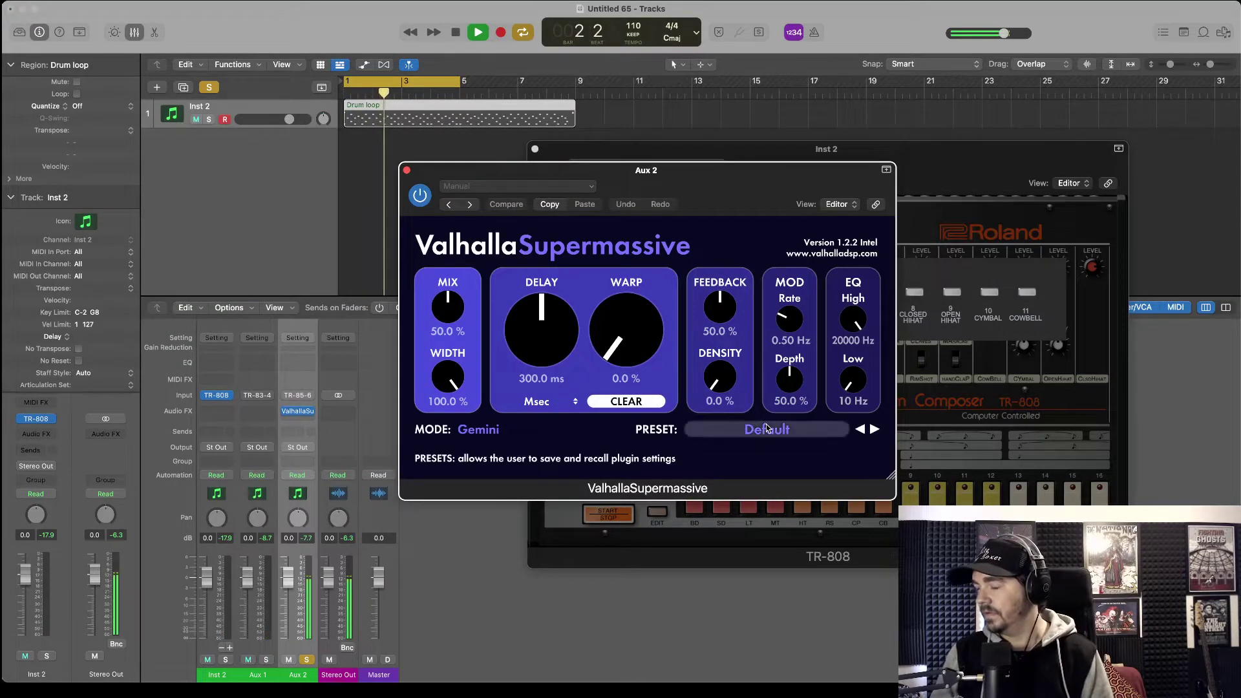
pyautogui.click(767, 429)
pyautogui.moveTo(776, 564)
pyautogui.moveTo(875, 525)
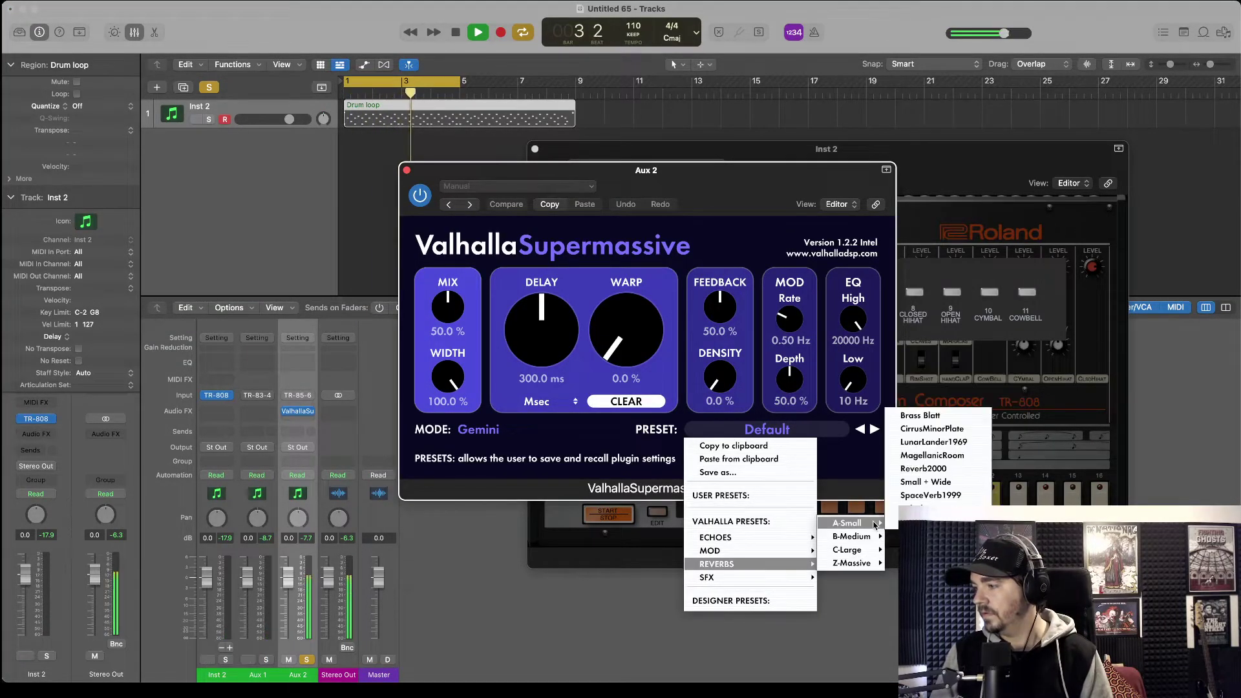
pyautogui.click(923, 468)
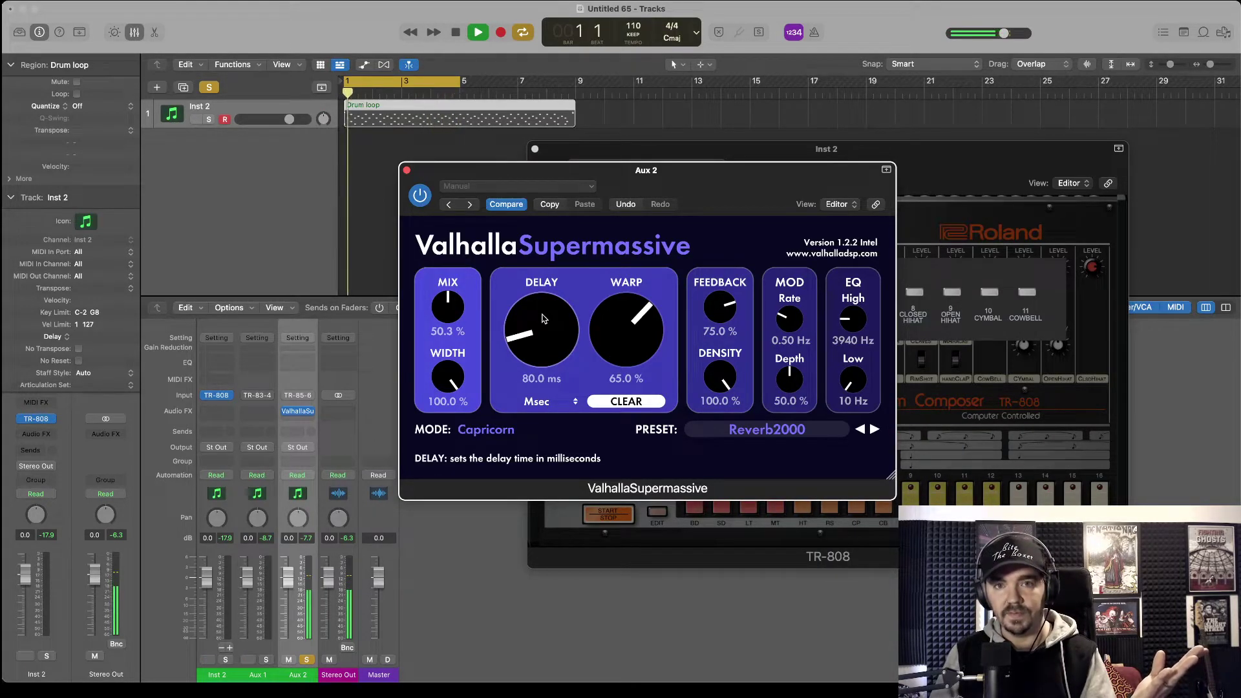
pyautogui.click(407, 170)
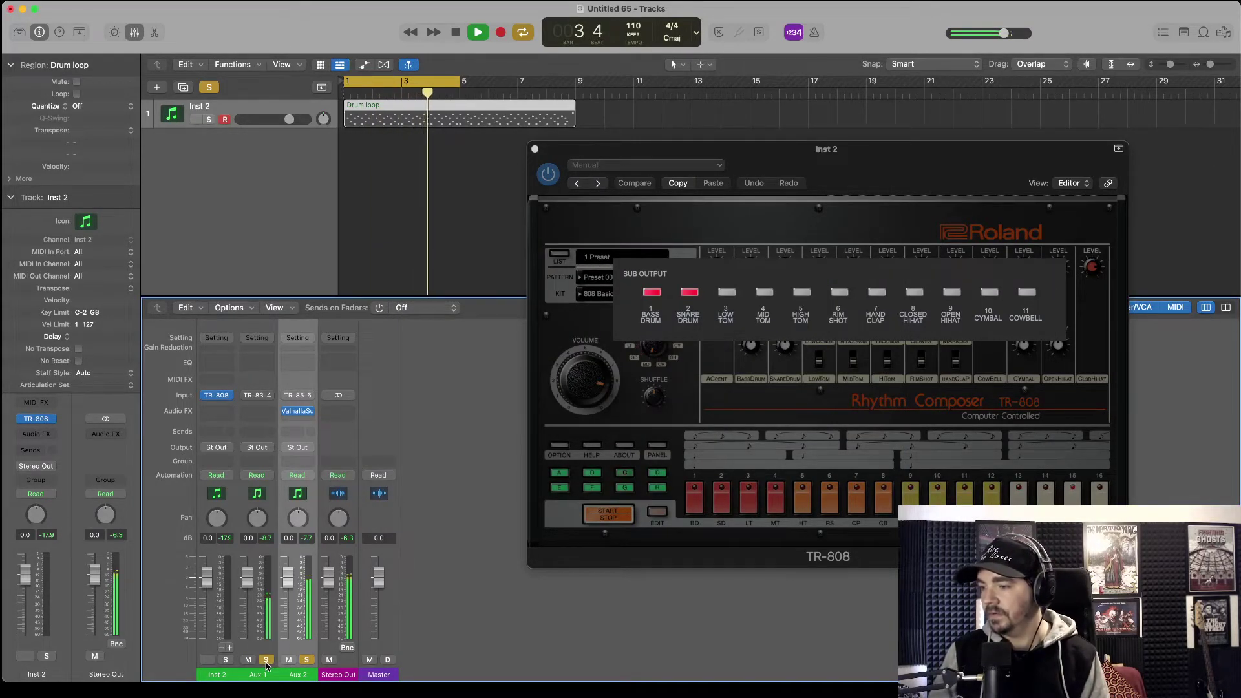
# - Lower the Aux 2 fader to +2.4 dB and dismiss the TR-808 Sub Output overlay
pyautogui.moveTo(288, 578)
pyautogui.mouseDown()
pyautogui.moveTo(288, 598)
pyautogui.moveTo(288, 570)
pyautogui.mouseUp()
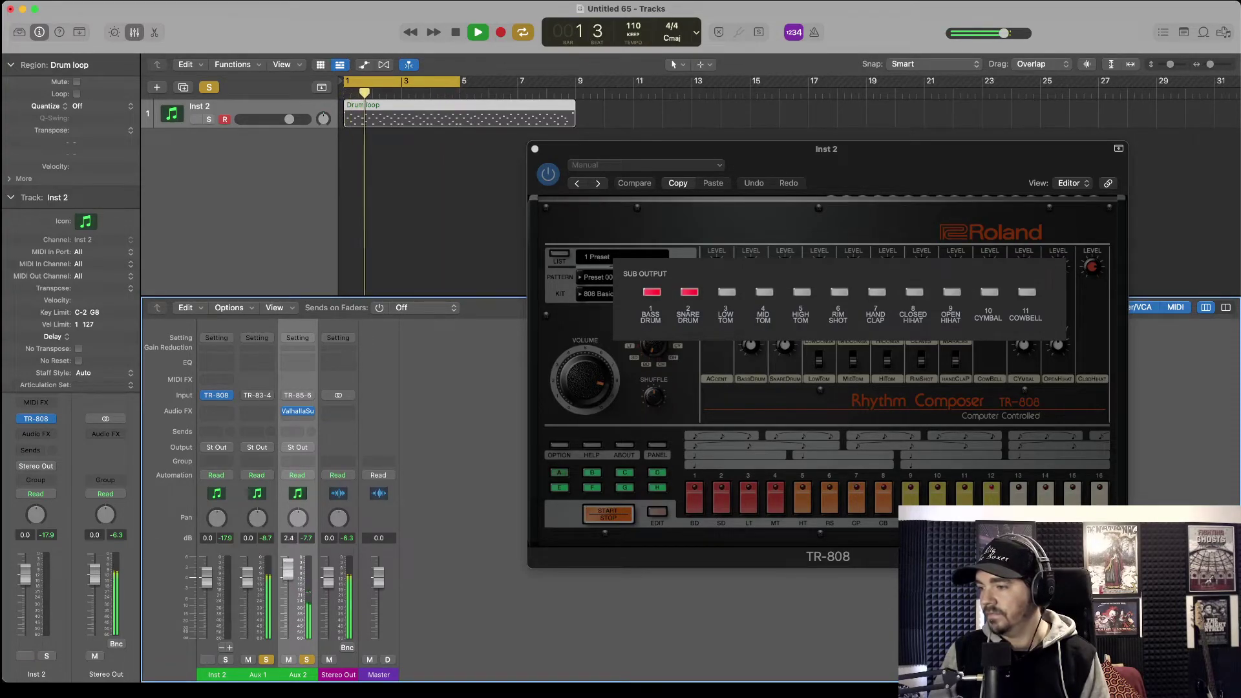
pyautogui.click(575, 522)
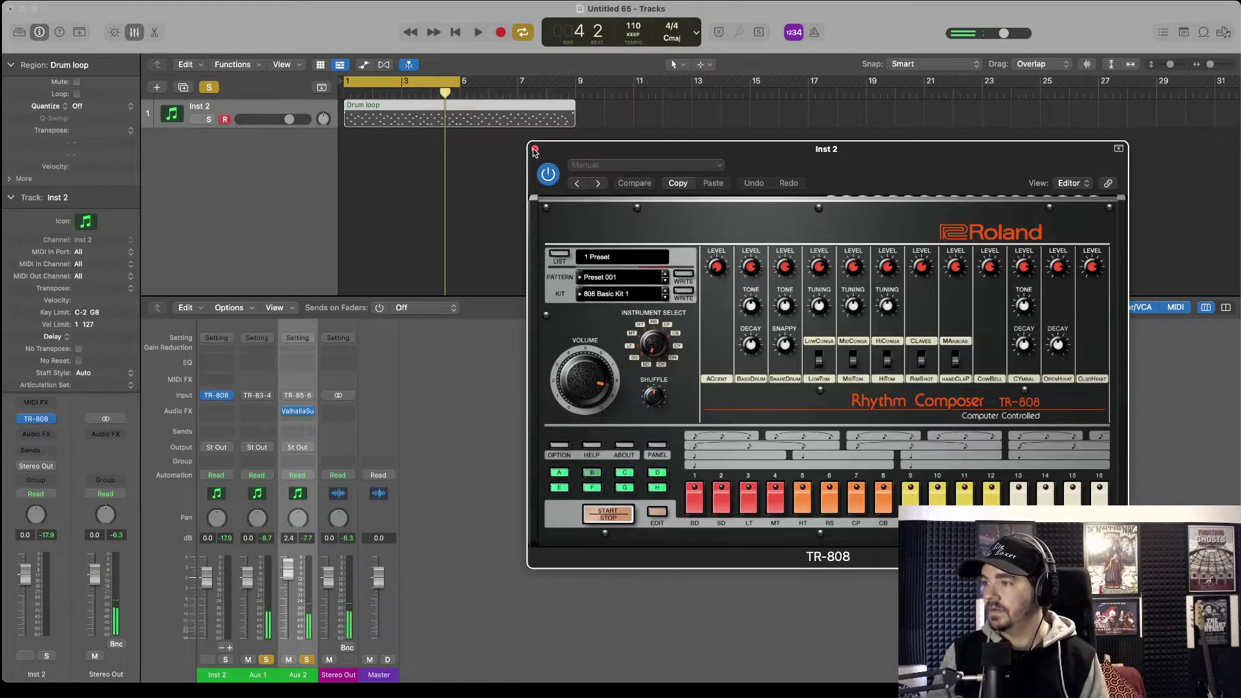
# - Undo both TR-808 aux channels and load LOVE-FI RHYTHM Multi-Output (16xStereo) on Inst 2
pyautogui.press('super+z')
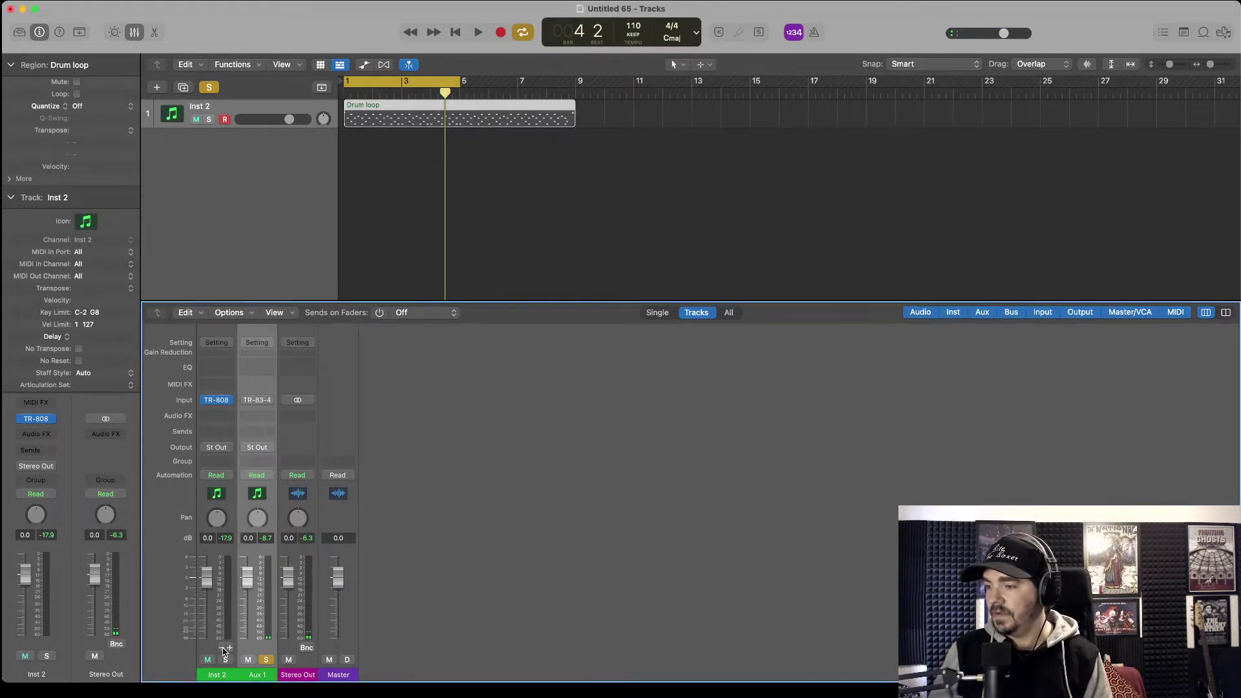
pyautogui.press('super+z')
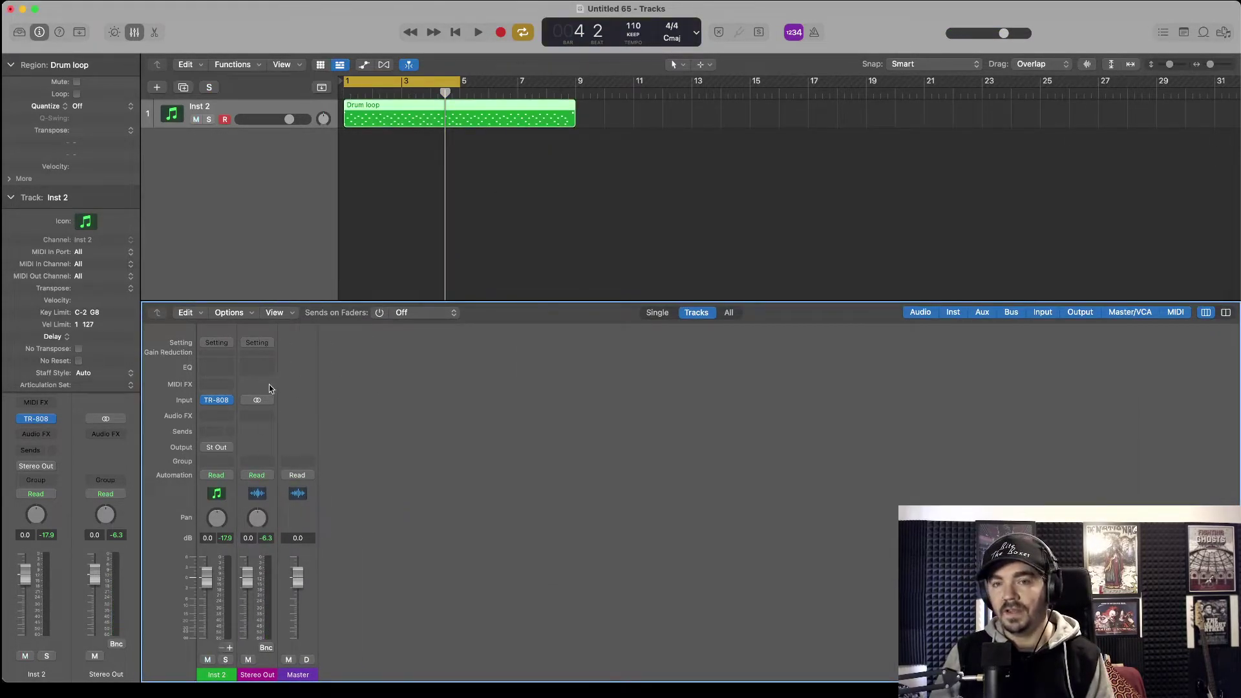
pyautogui.click(230, 401)
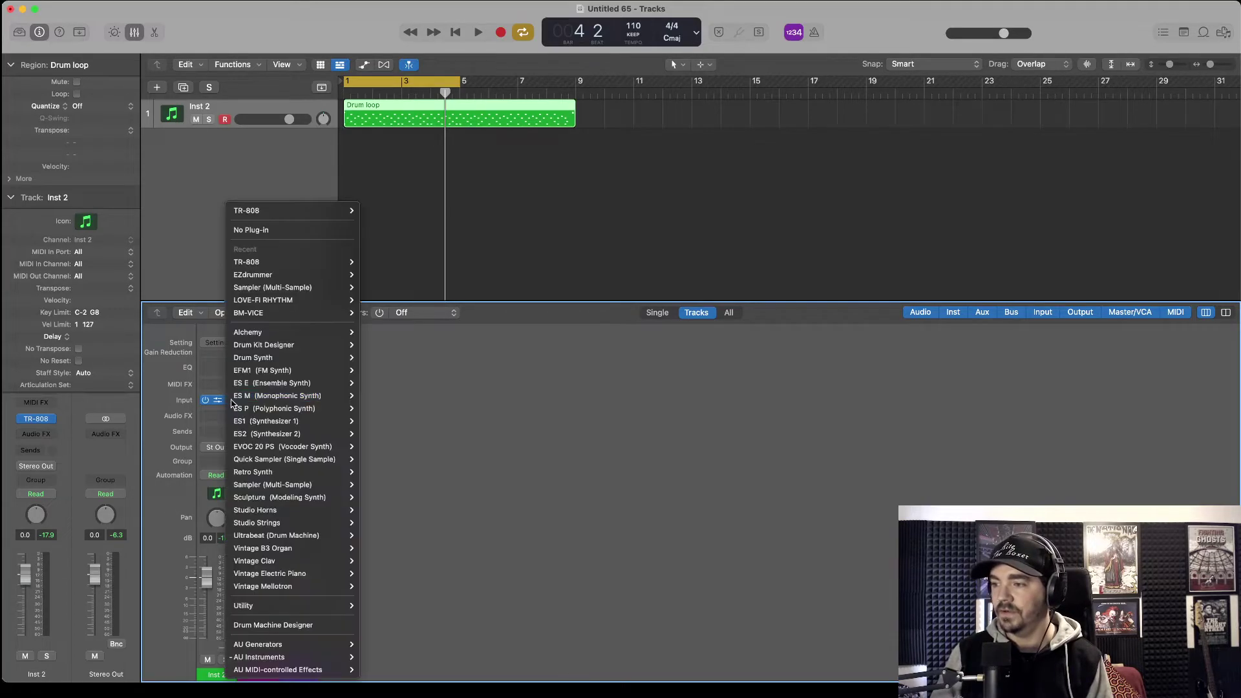
pyautogui.moveTo(331, 306)
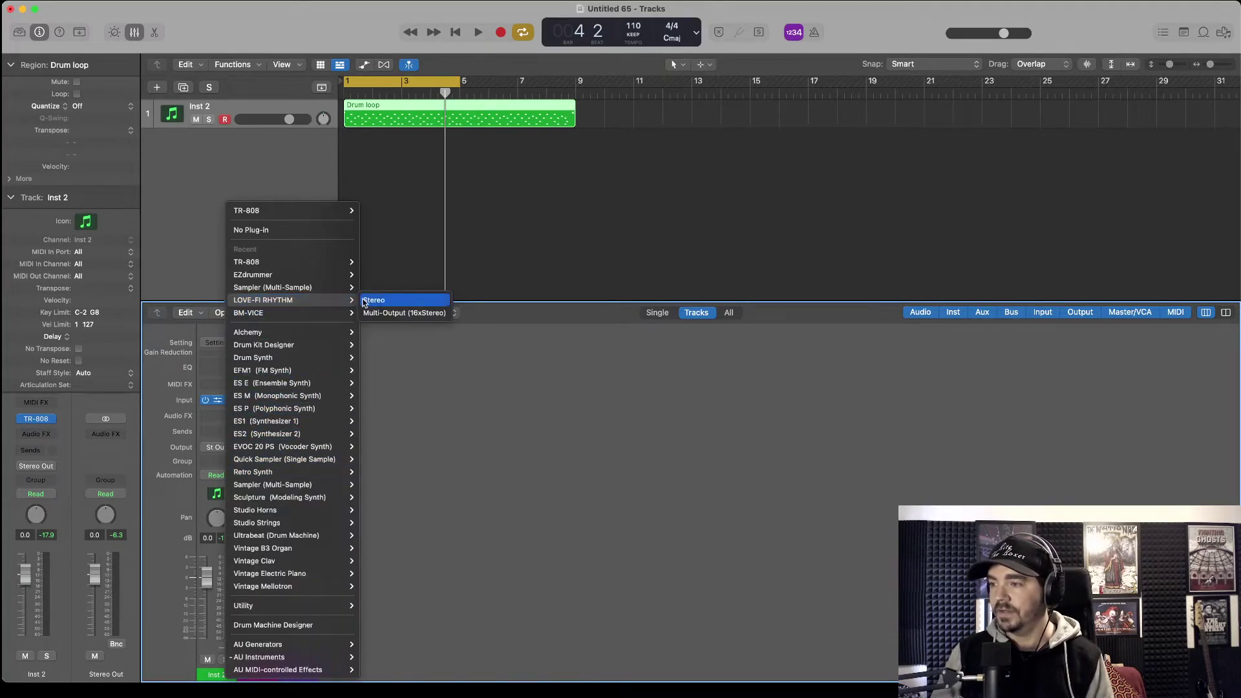
pyautogui.click(374, 316)
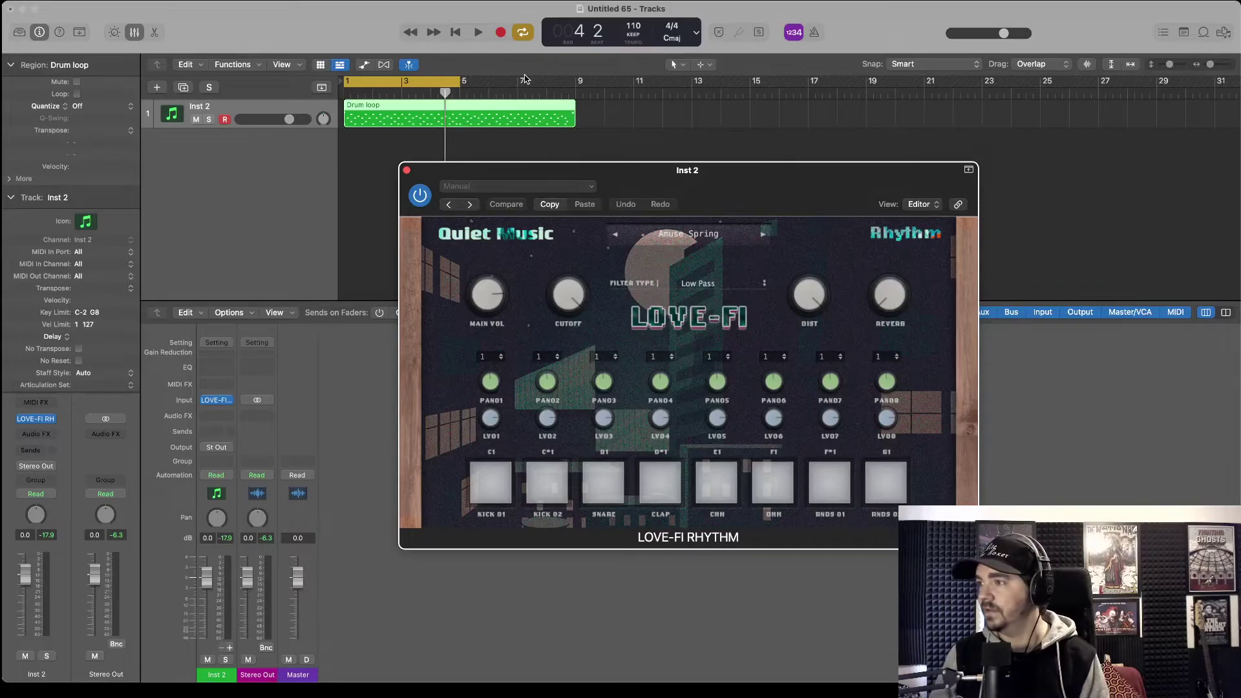
# - Play the loop with LOVE-FI RHYTHM's Beautiful Moment preset at tempo 100, then stop
pyautogui.click(477, 33)
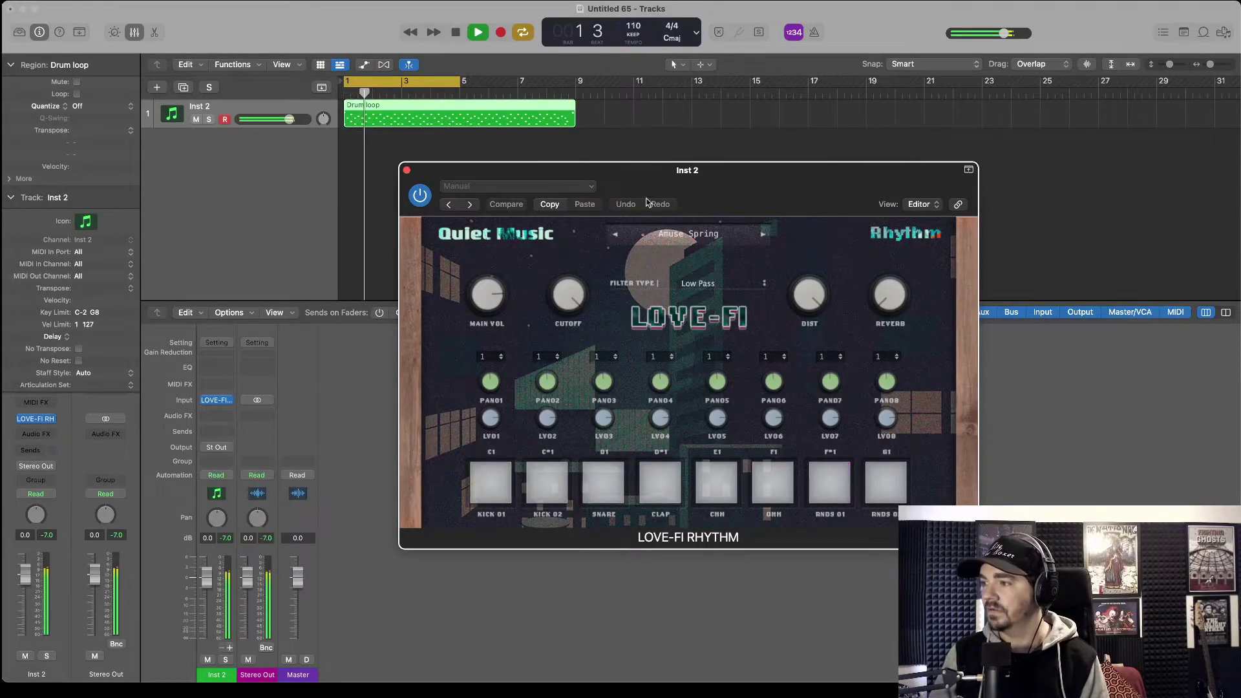
pyautogui.click(762, 234)
pyautogui.moveTo(632, 37)
pyautogui.mouseDown()
pyautogui.moveTo(634, 64)
pyautogui.moveTo(634, 49)
pyautogui.mouseUp()
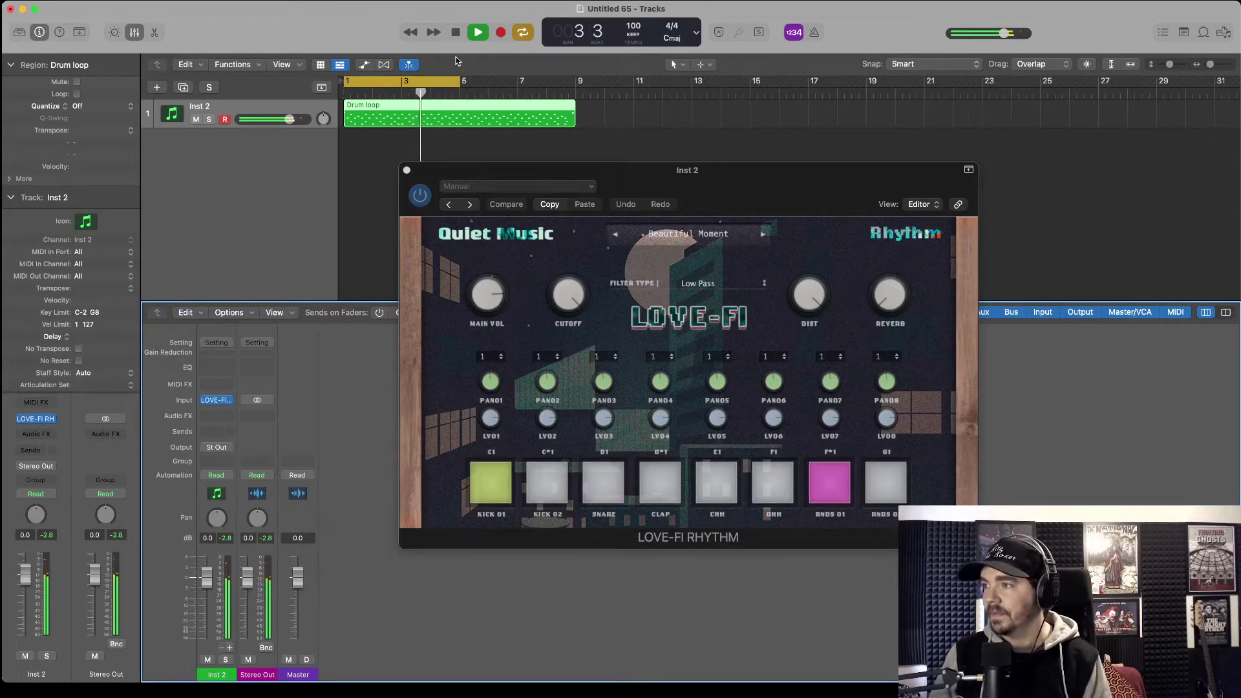
pyautogui.press('space')
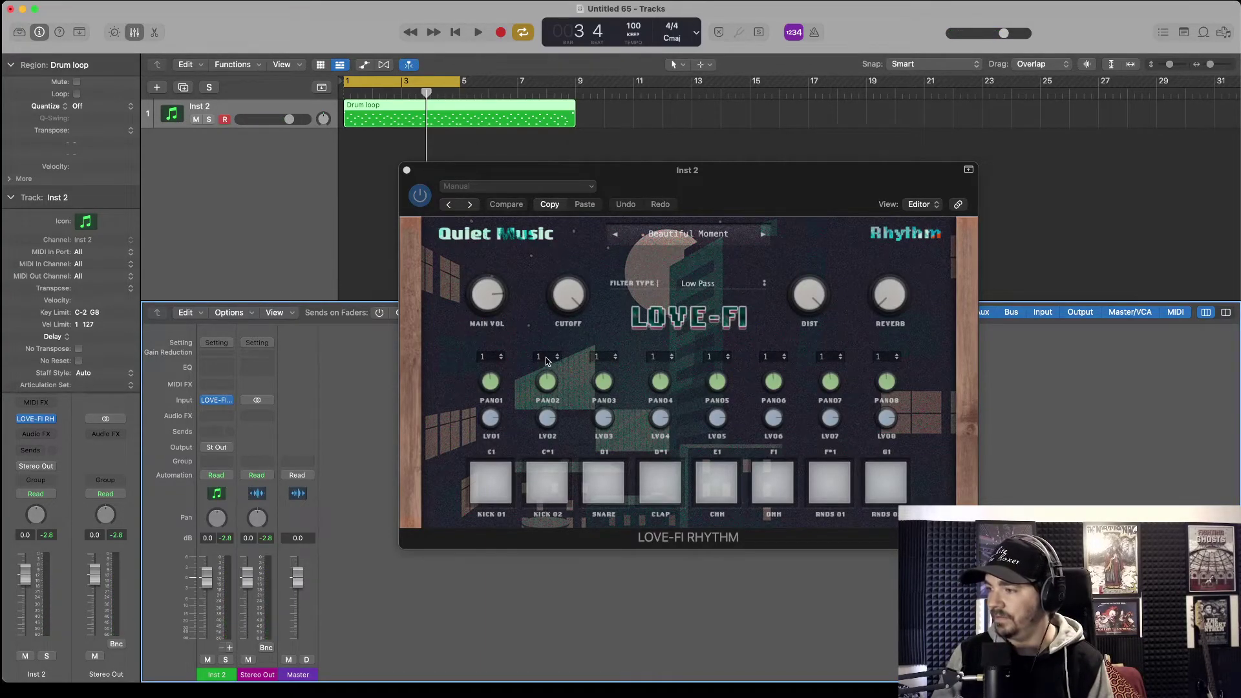
# - Set LOVE-FI RHYTHM's KICK 01 to output 2 and SNARE to output 3
pyautogui.click(486, 358)
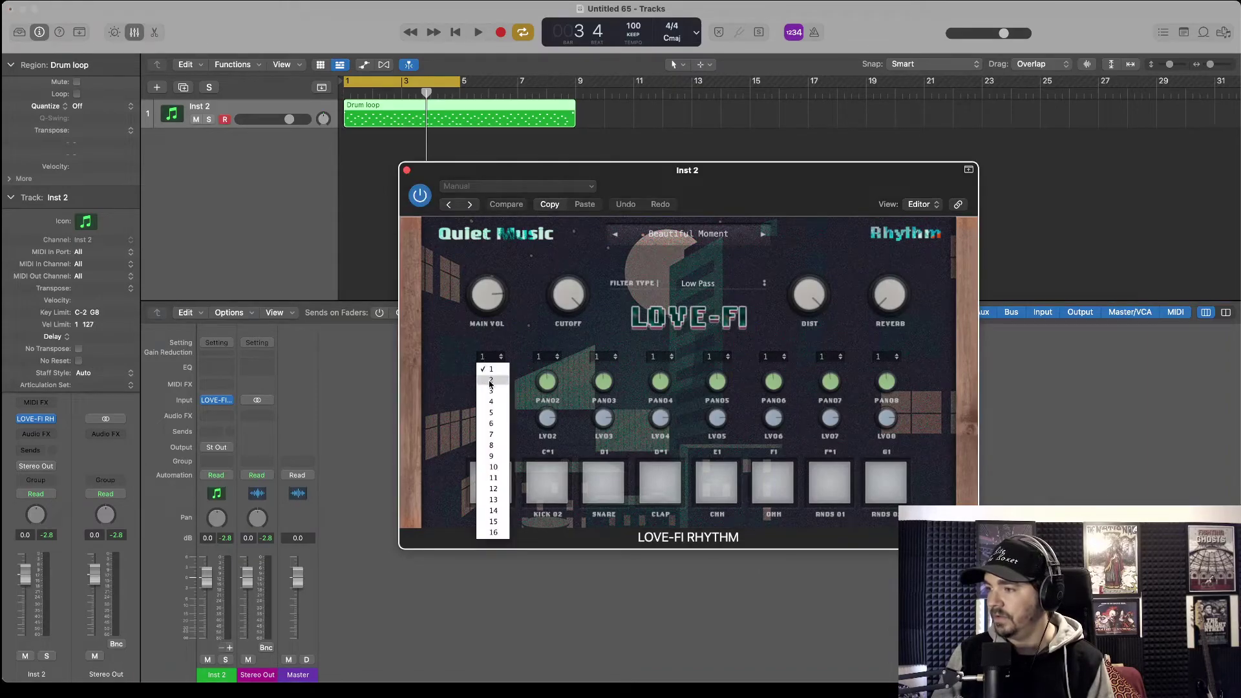
pyautogui.click(491, 381)
pyautogui.click(605, 359)
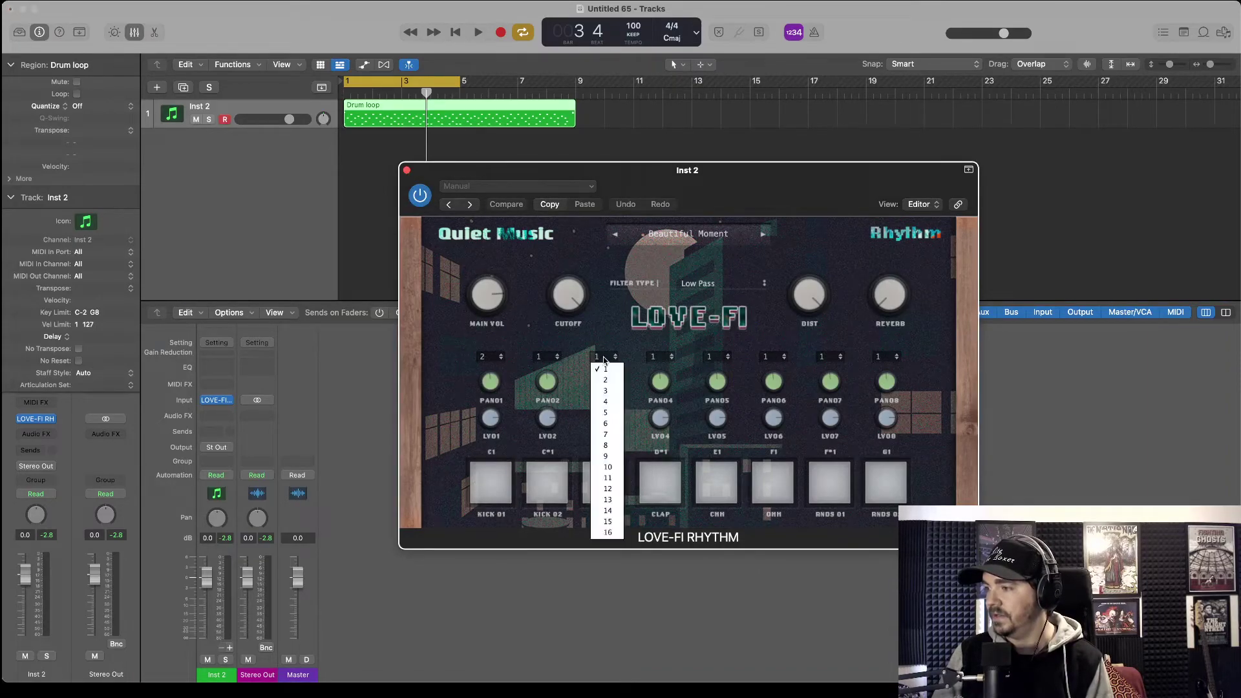
pyautogui.click(605, 391)
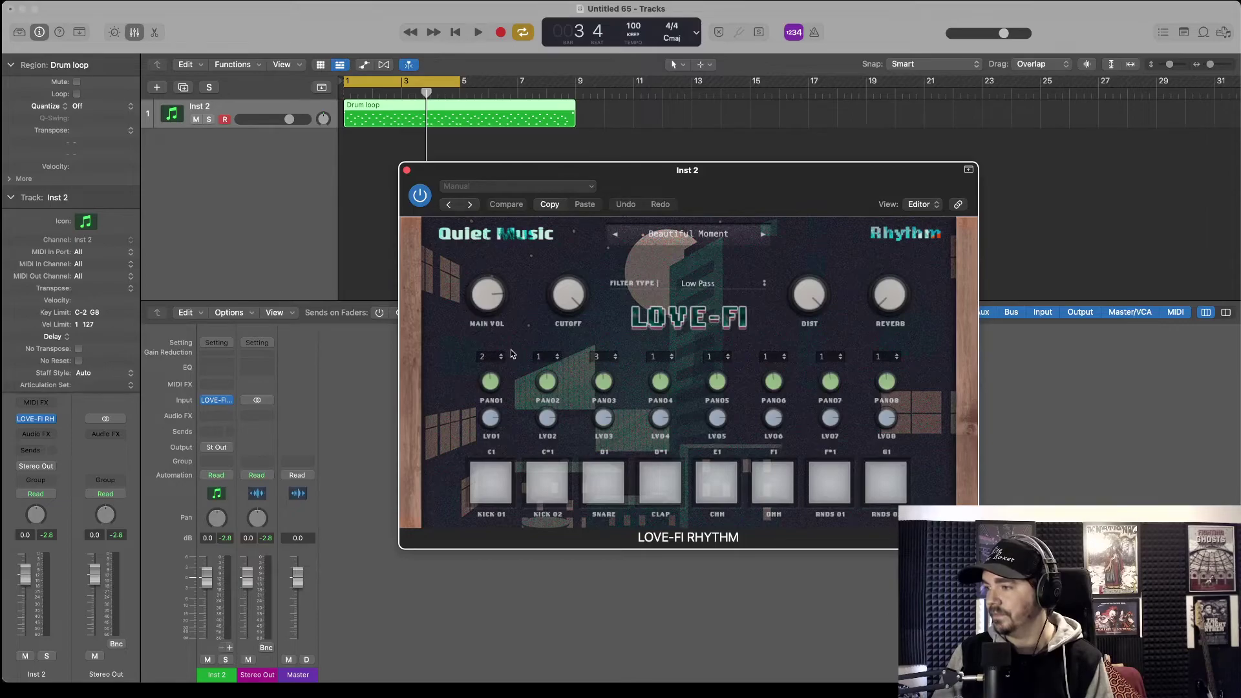
# - Add Aux 1 and Aux 2 for outputs 3-4 and 5-6, audition Aux 2 solo during playback, then stop
pyautogui.click(478, 33)
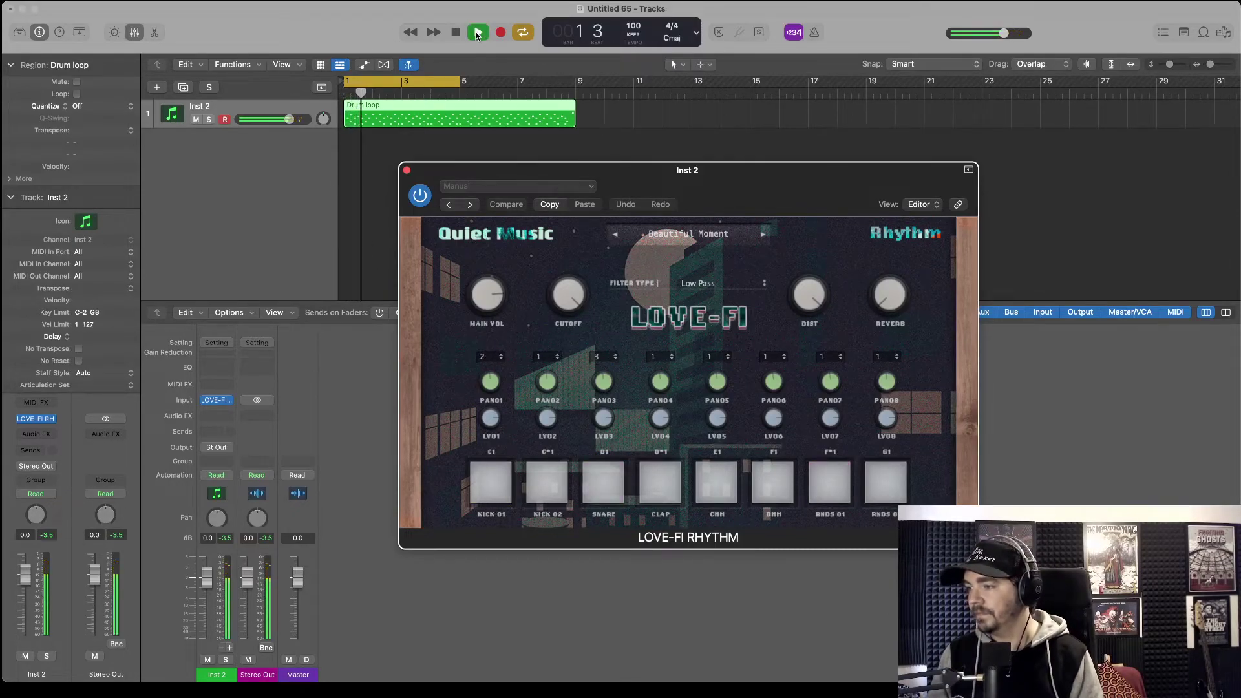
pyautogui.click(230, 647)
pyautogui.click(229, 648)
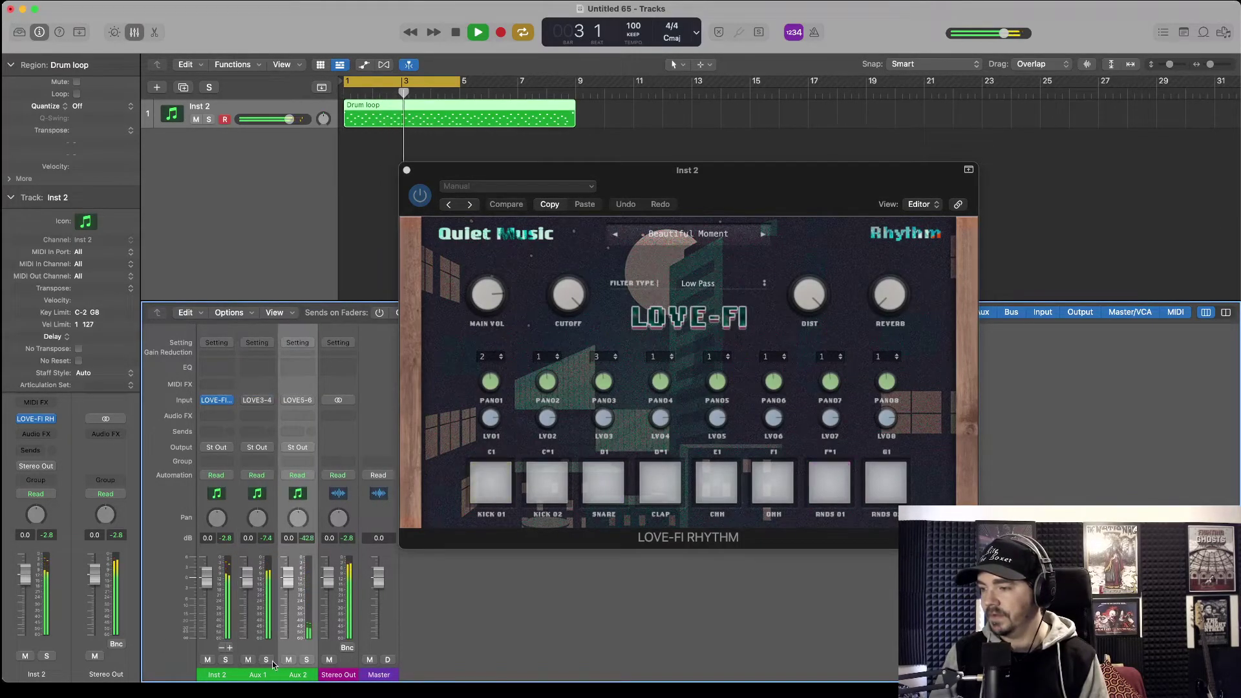
pyautogui.click(307, 659)
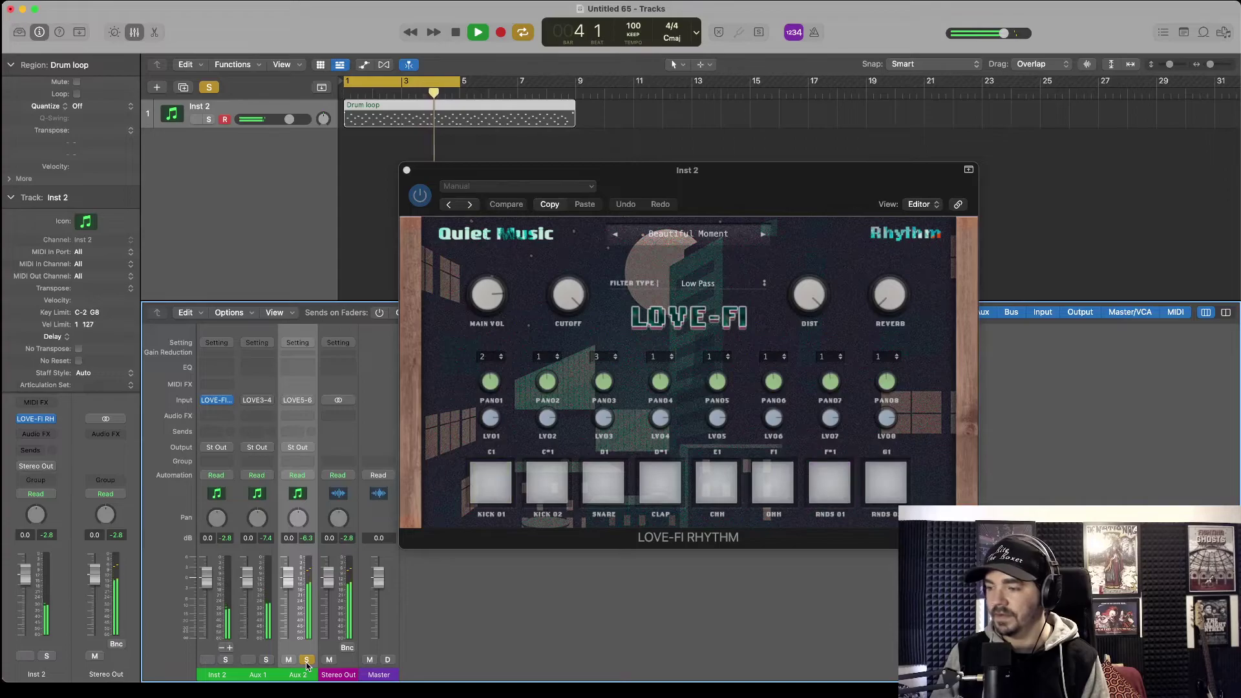
pyautogui.click(307, 659)
pyautogui.click(306, 660)
pyautogui.click(307, 660)
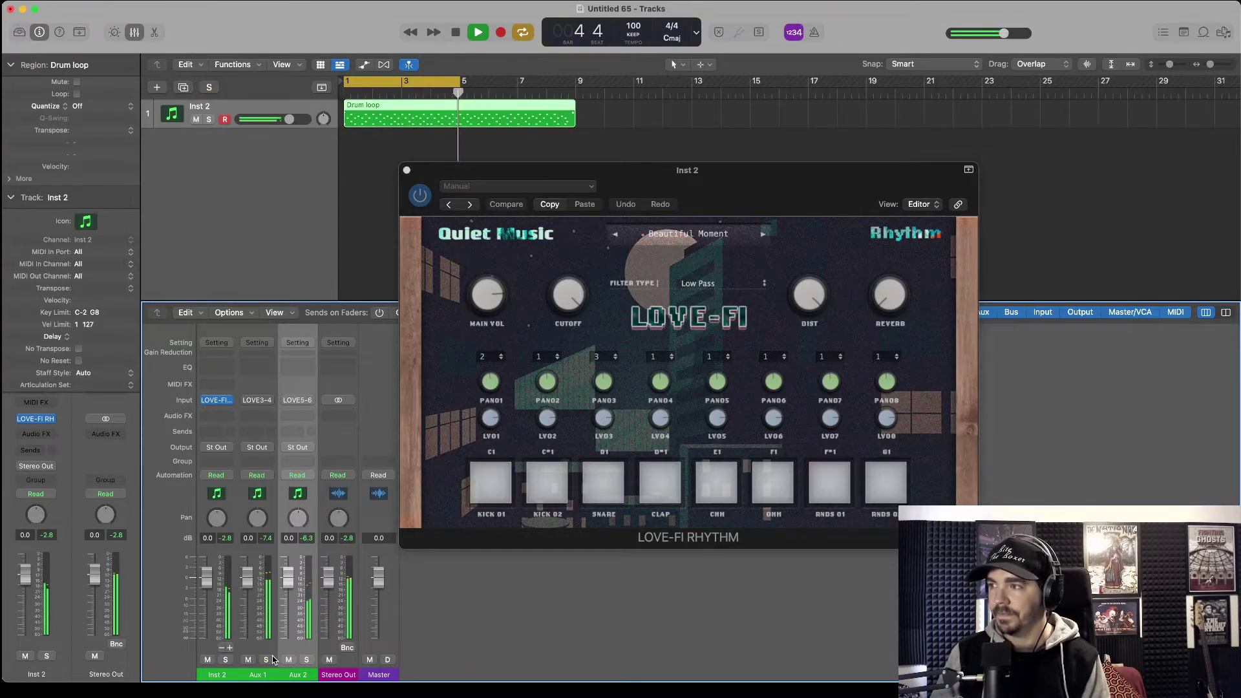
pyautogui.click(456, 33)
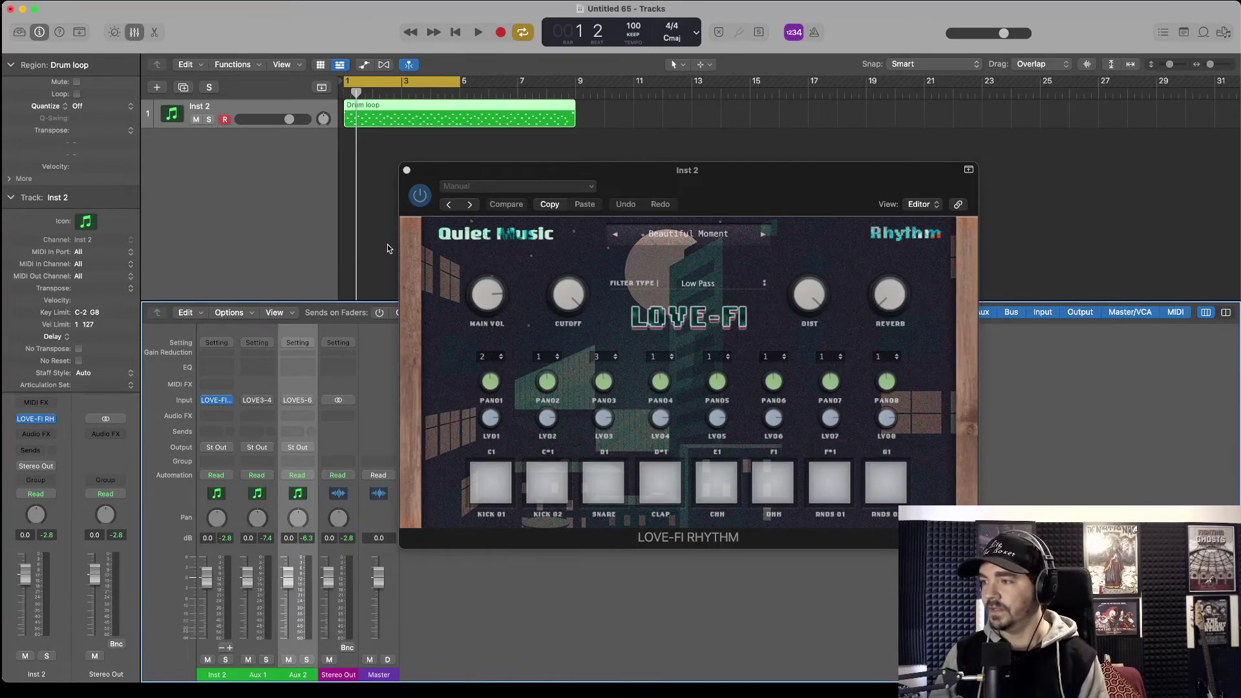
pyautogui.click(302, 434)
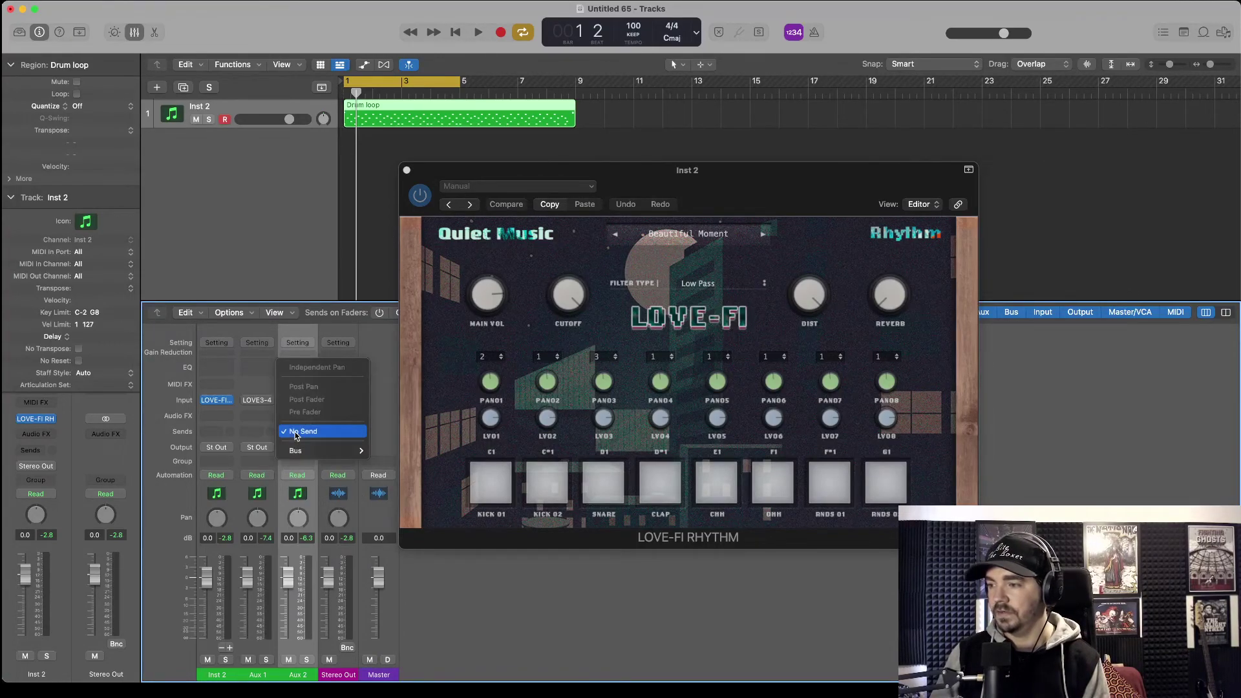
pyautogui.moveTo(309, 451)
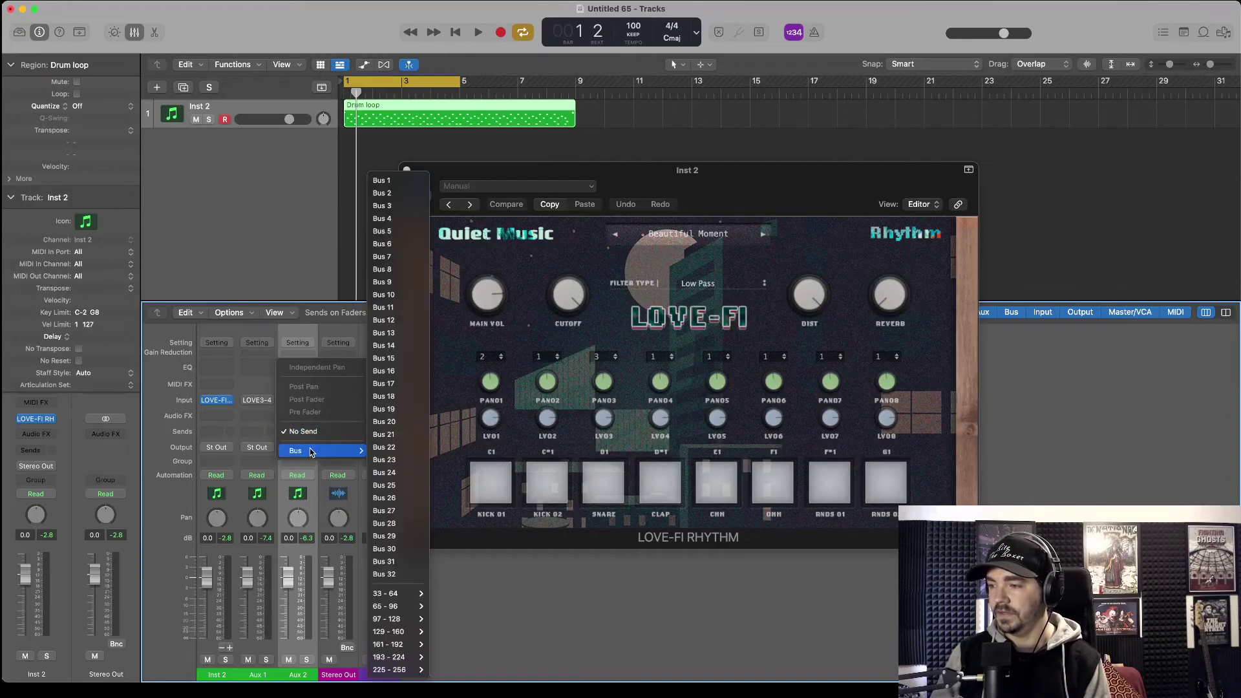
pyautogui.click(394, 193)
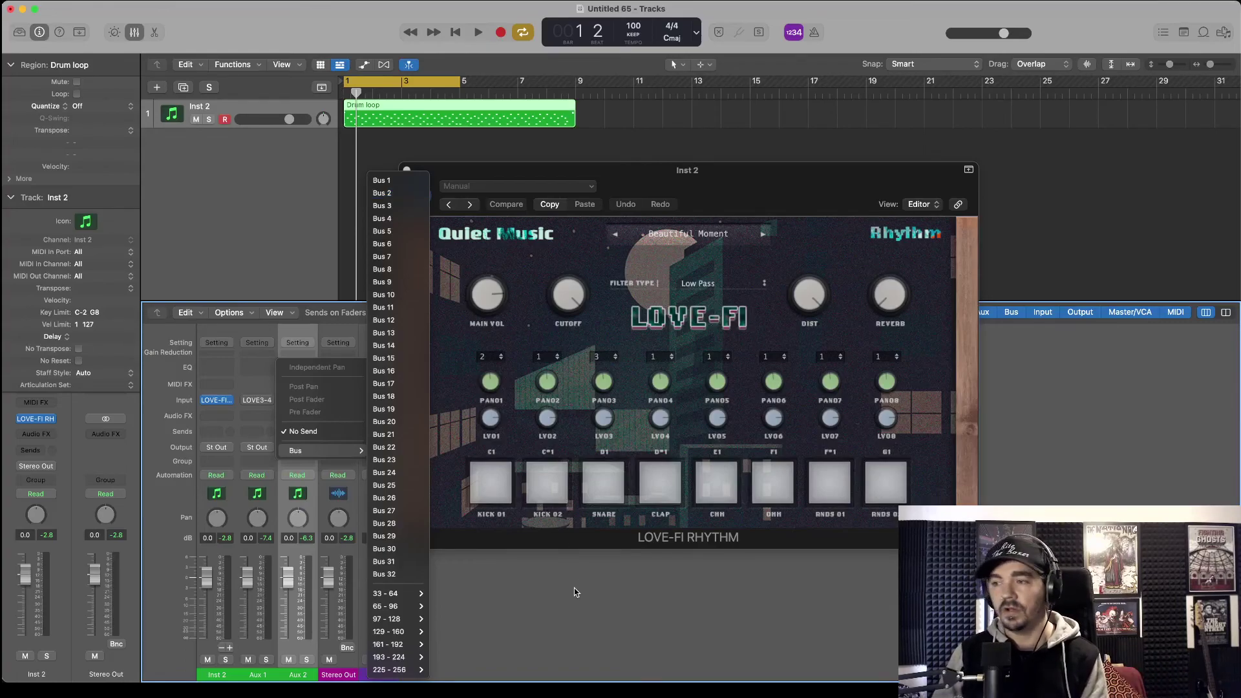